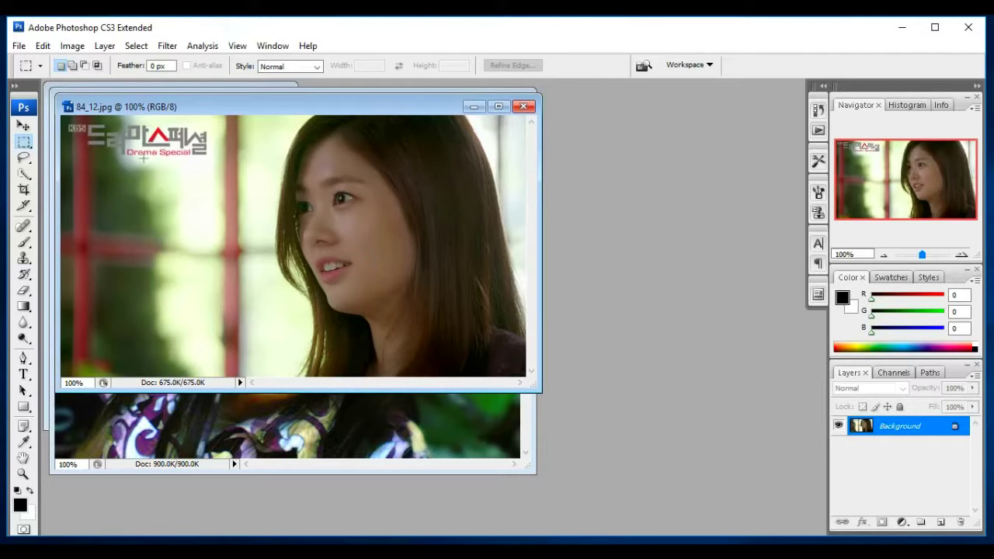
Start a new document with units in pixels and width set to 125
{"action": "left_click", "coordinate": [19, 46]}
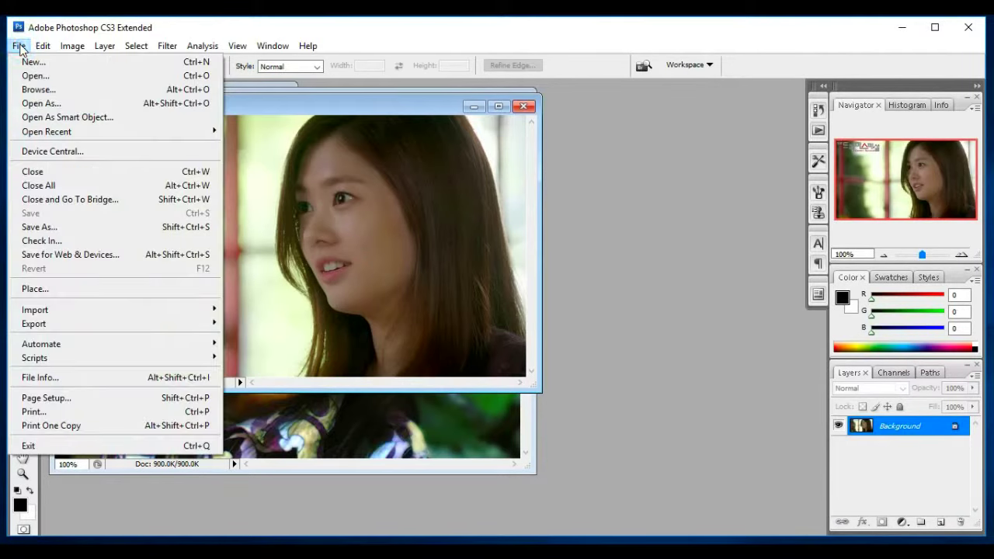
{"action": "left_click", "coordinate": [32, 62]}
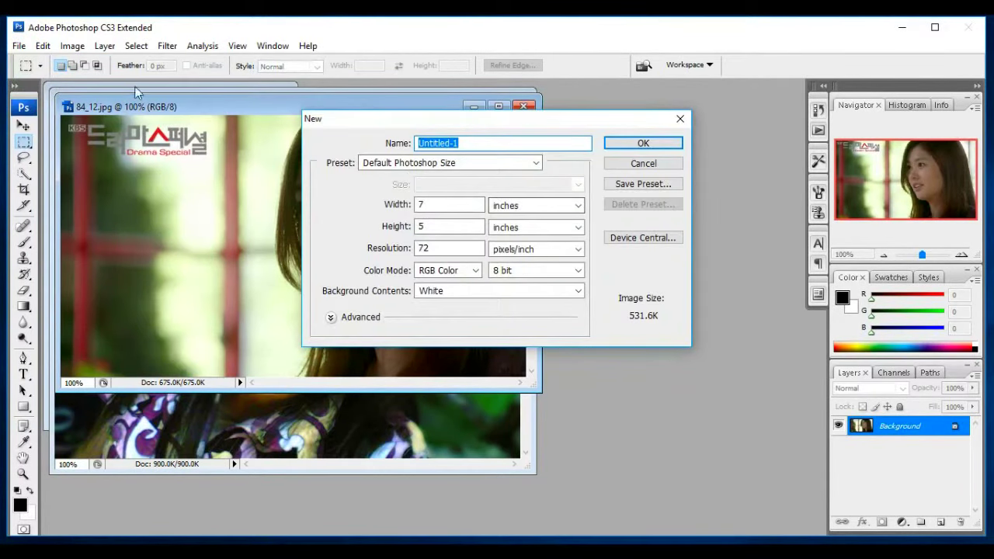
{"action": "left_click", "coordinate": [18, 46]}
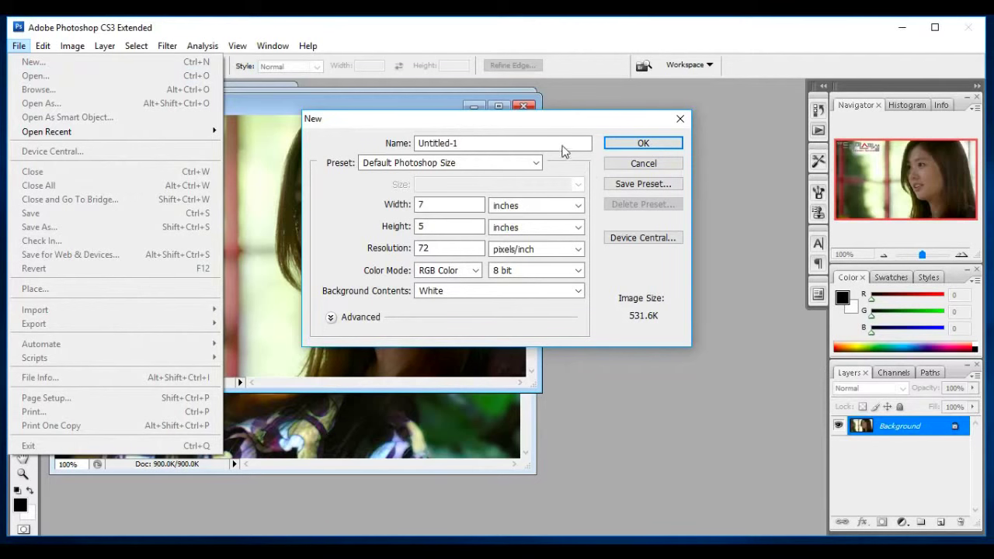
{"action": "left_click", "coordinate": [553, 120]}
{"action": "left_click", "coordinate": [439, 204]}
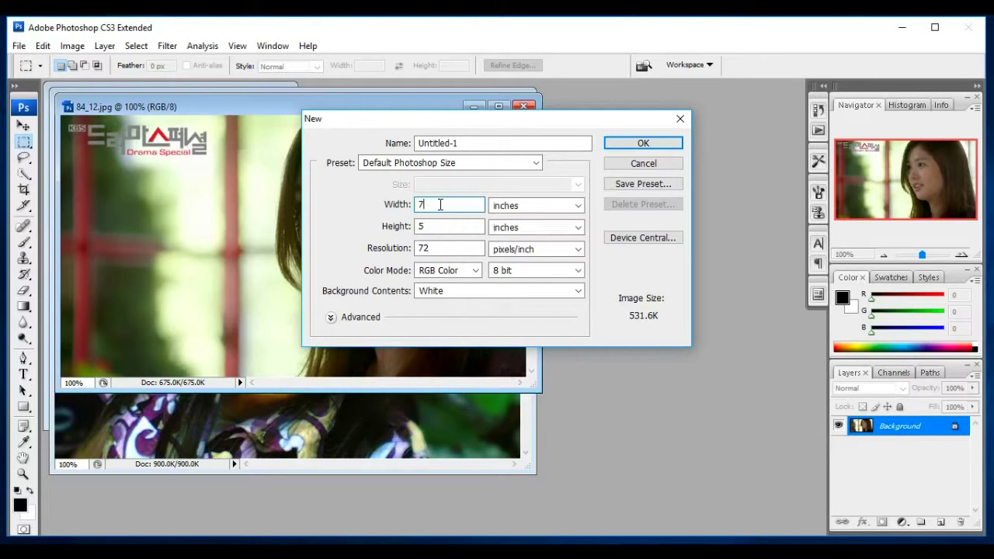
{"action": "left_click", "coordinate": [579, 205]}
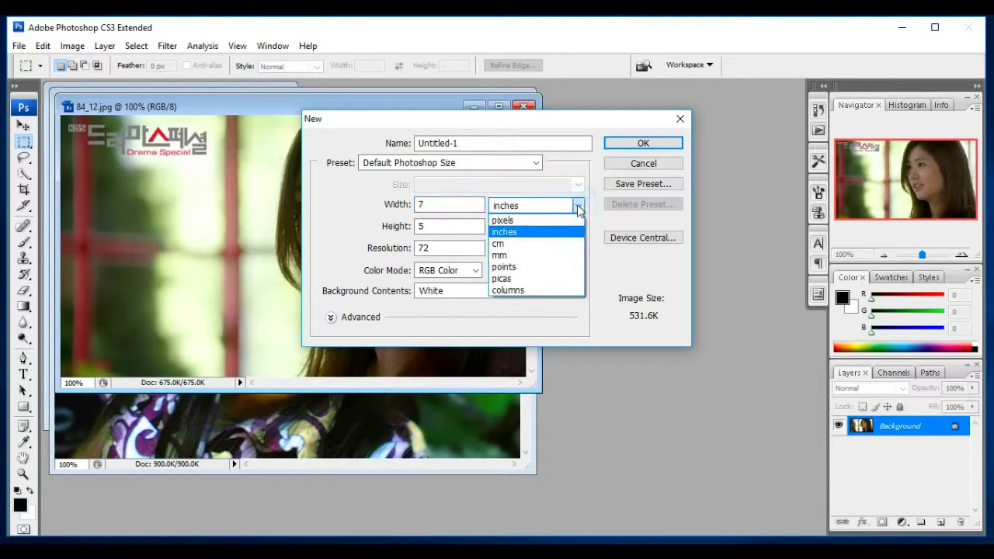
{"action": "left_click", "coordinate": [505, 221]}
{"action": "double_click", "coordinate": [455, 203]}
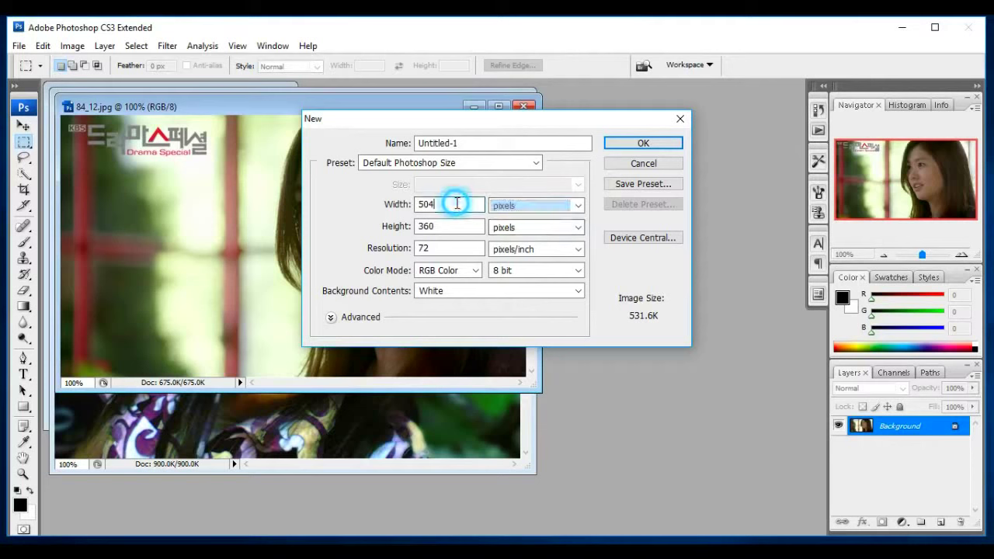
{"action": "key", "text": "BackSpace"}
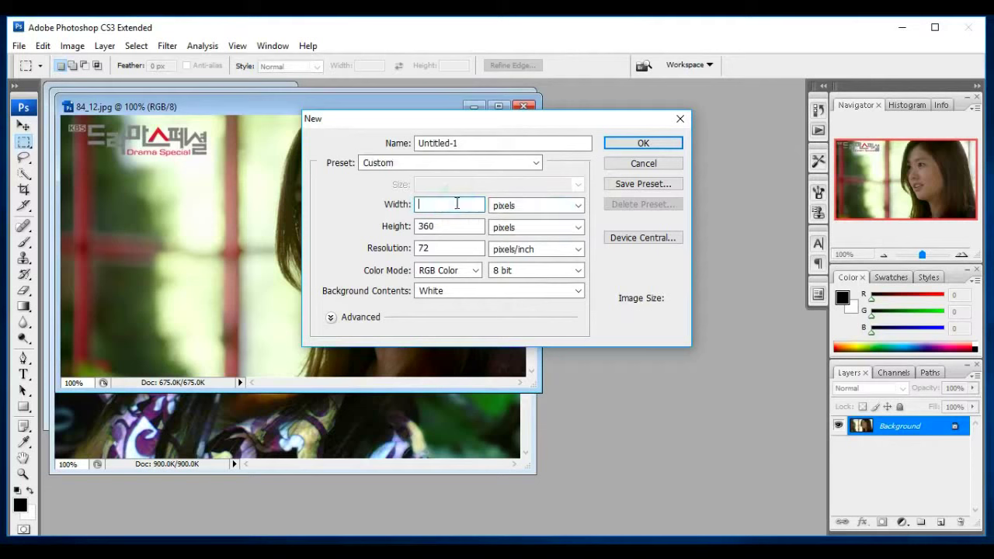
{"action": "type", "text": "125"}
Set height to 135 pixels, keep RGB 8 bit with a White background, and create it
{"action": "double_click", "coordinate": [446, 225]}
{"action": "type", "text": "36"}
{"action": "key", "text": "BackSpace"}
{"action": "key", "text": "BackSpace"}
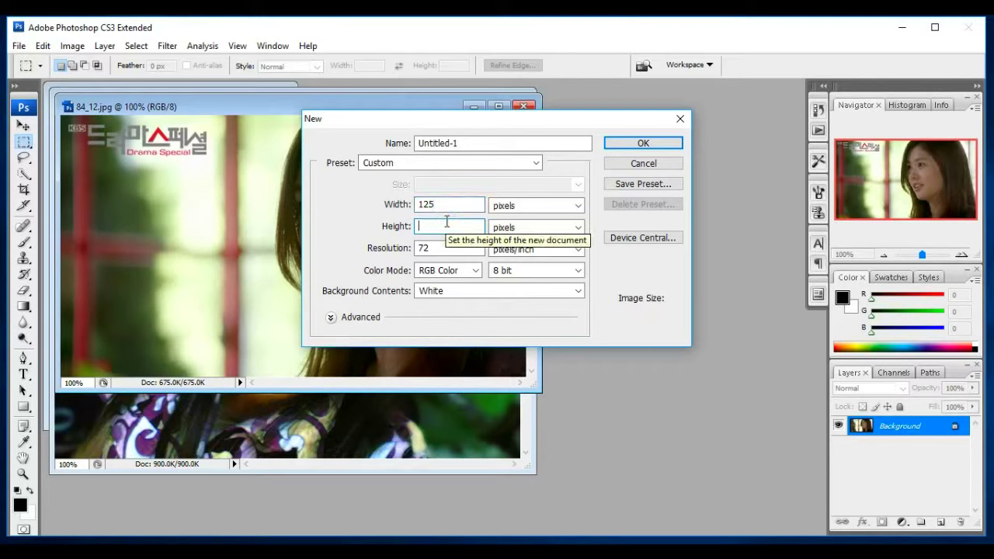
{"action": "type", "text": "1"}
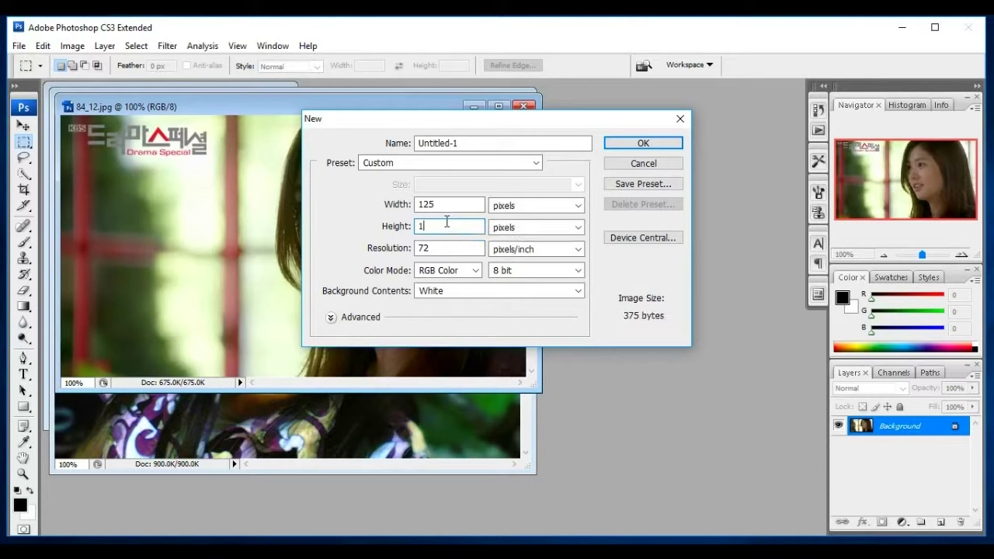
{"action": "type", "text": "35"}
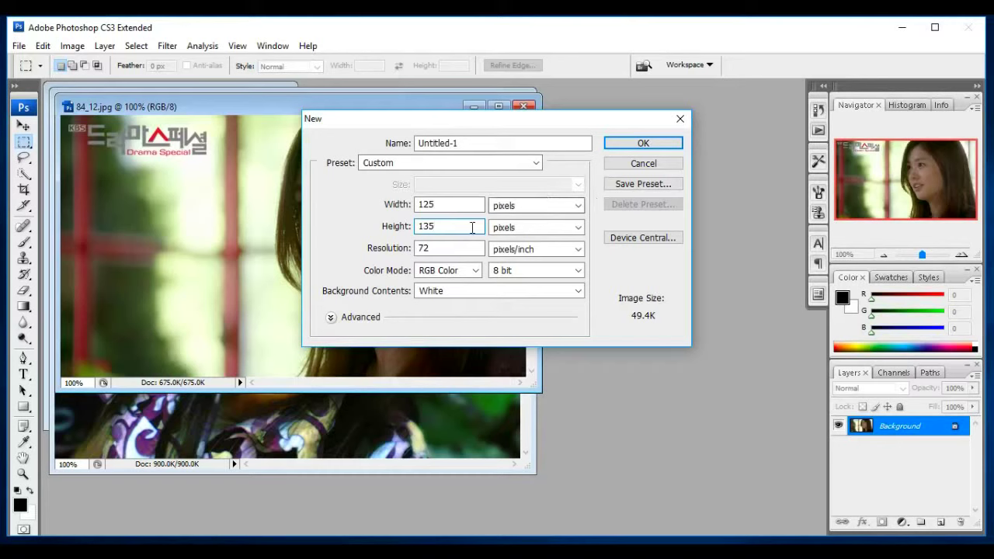
{"action": "left_click", "coordinate": [559, 272]}
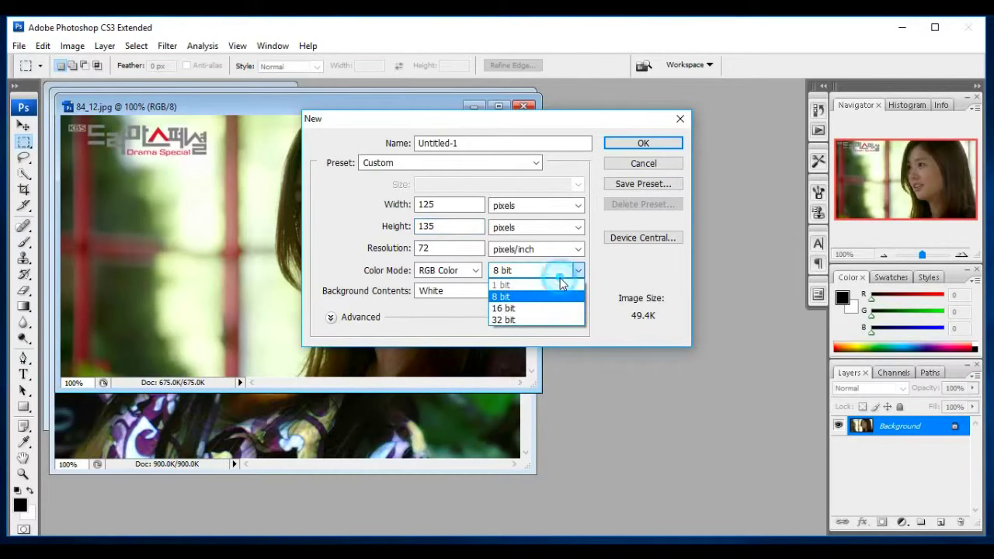
{"action": "left_click", "coordinate": [563, 272]}
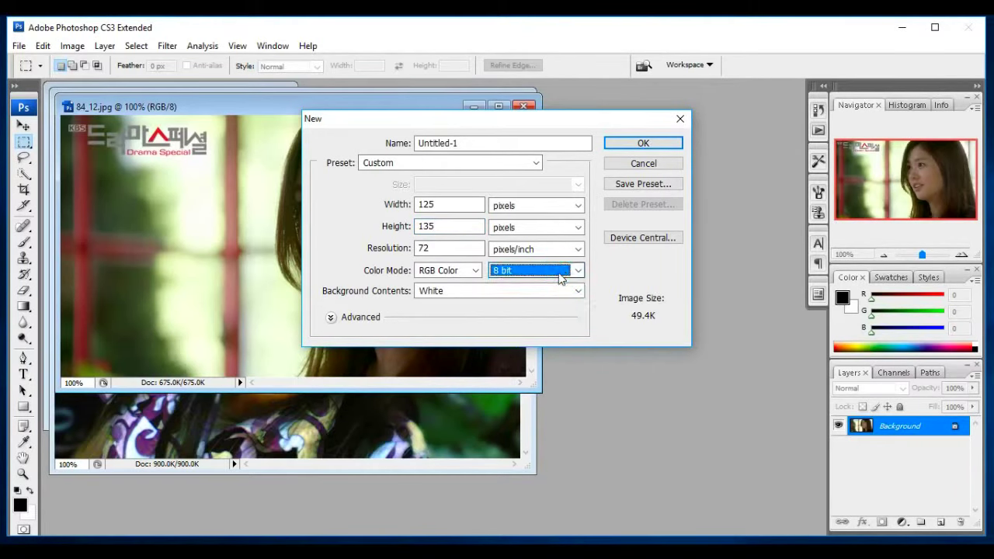
{"action": "left_click", "coordinate": [576, 292]}
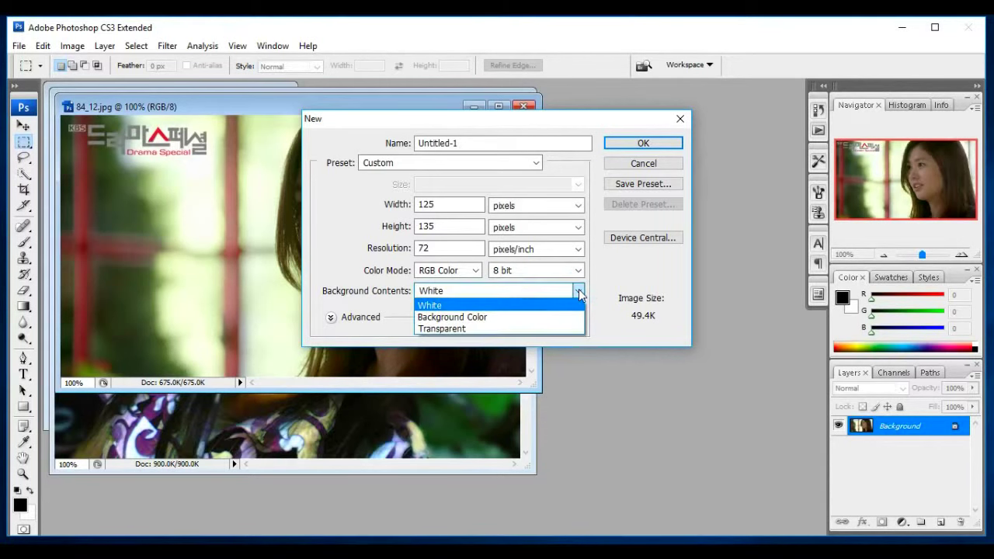
{"action": "left_click", "coordinate": [579, 293]}
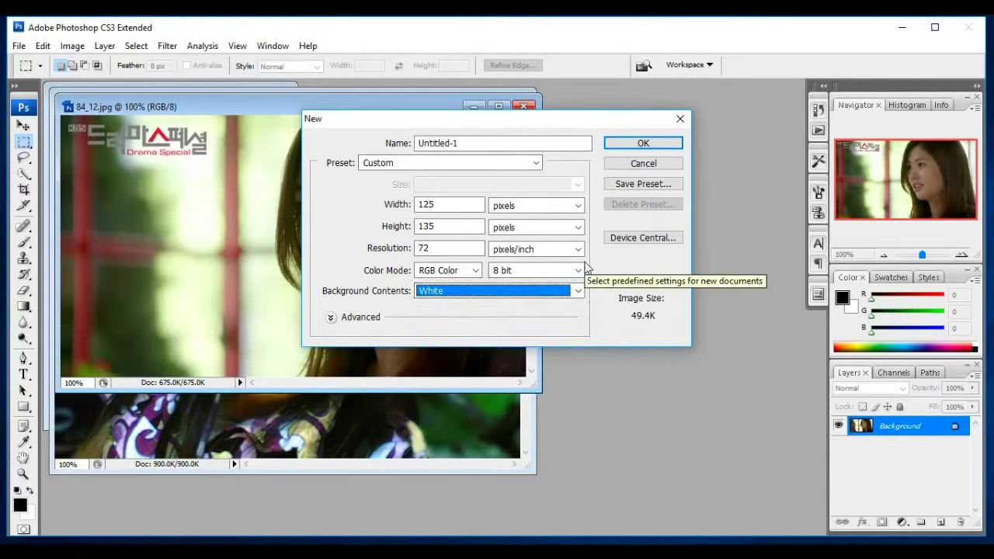
{"action": "left_click", "coordinate": [651, 145]}
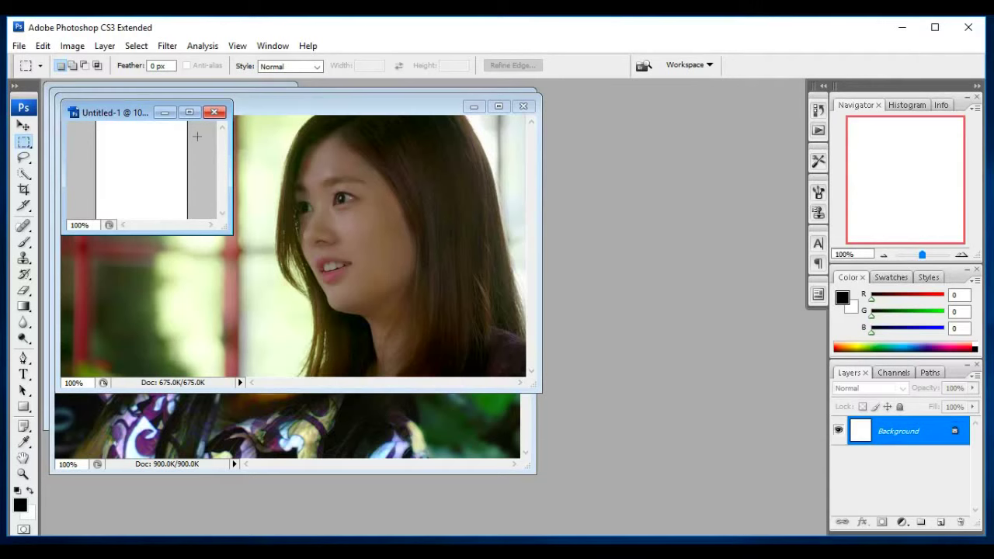
Place Untitled-1 to the right of the photo, then reactivate 84_12.jpg with the Move tool
{"action": "mouse_move", "coordinate": [134, 108]}
{"action": "left_mouse_down"}
{"action": "mouse_move", "coordinate": [218, 124]}
{"action": "mouse_move", "coordinate": [631, 114]}
{"action": "left_mouse_up"}
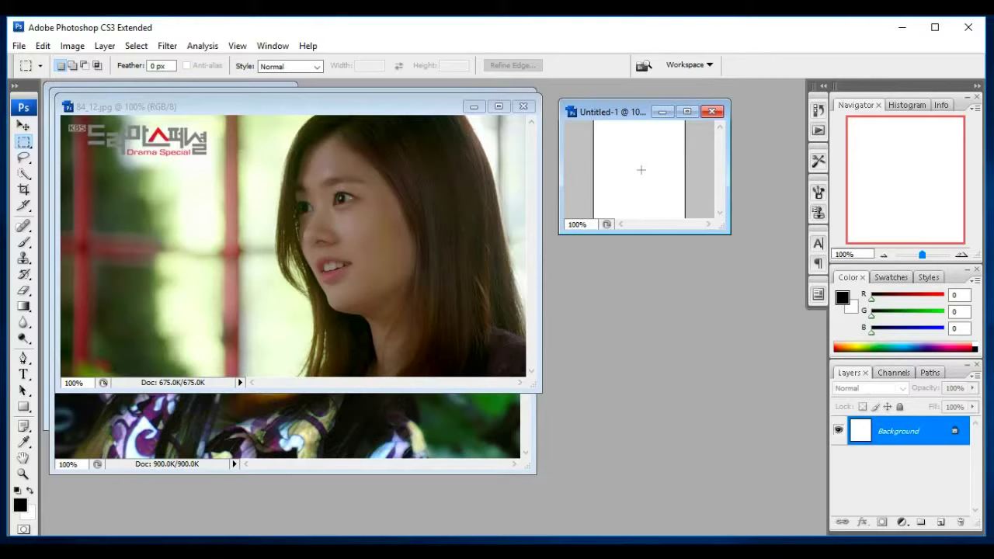
{"action": "left_click_drag", "start_coordinate": [626, 114], "coordinate": [628, 139]}
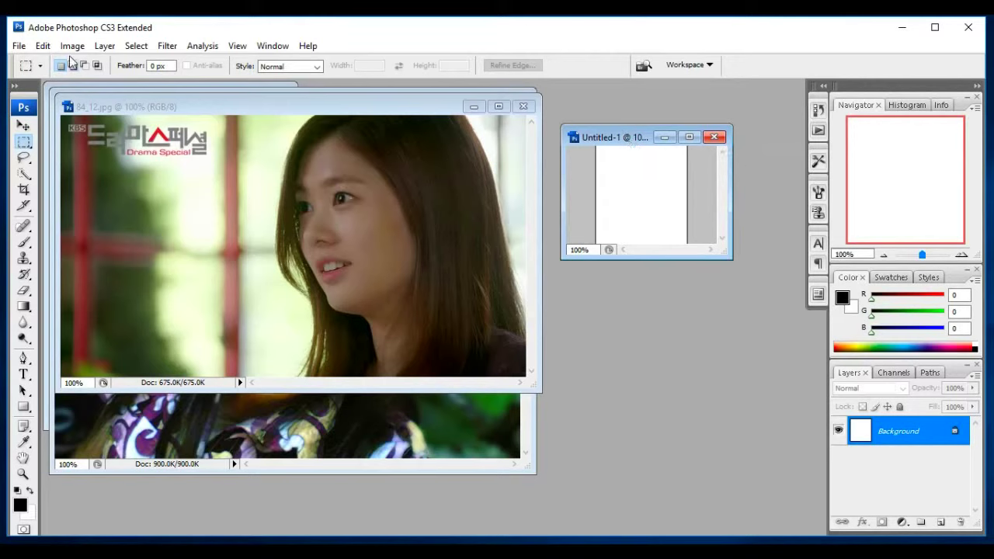
{"action": "left_click", "coordinate": [200, 171]}
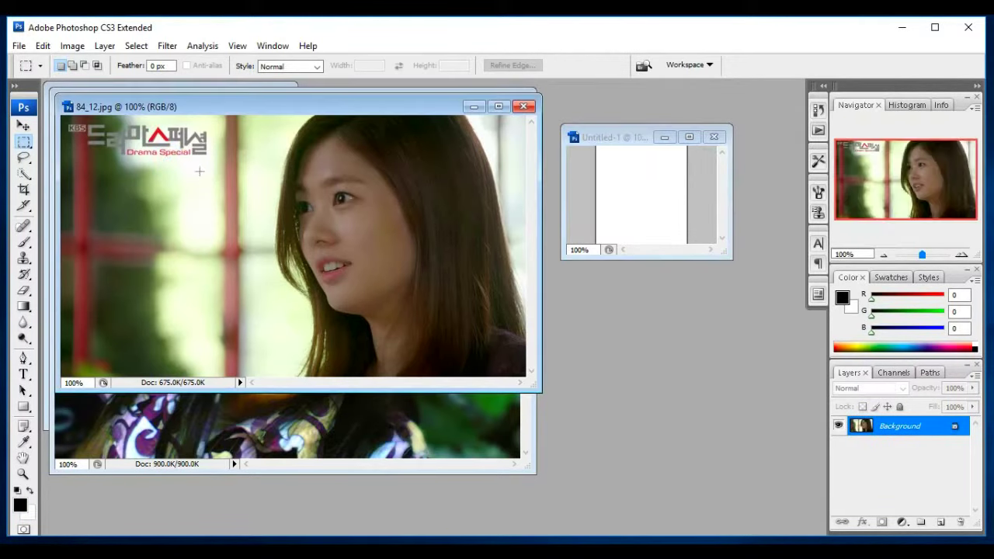
{"action": "left_click", "coordinate": [24, 125]}
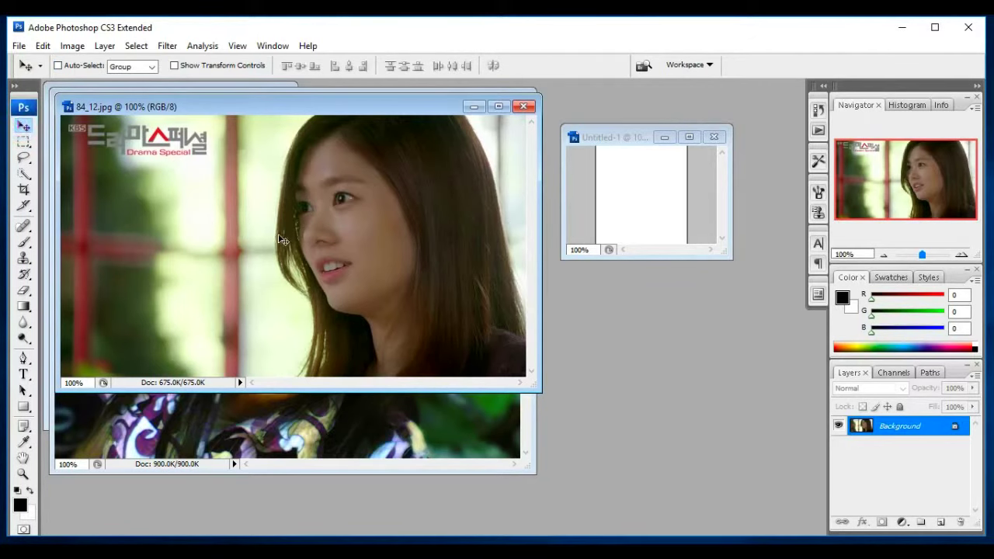
Drag the 84_12.jpg photo into Untitled-1 as Layer 1 and shift it right
{"action": "mouse_move", "coordinate": [543, 253]}
{"action": "left_mouse_down"}
{"action": "mouse_move", "coordinate": [635, 211]}
{"action": "mouse_move", "coordinate": [665, 242]}
{"action": "left_mouse_up"}
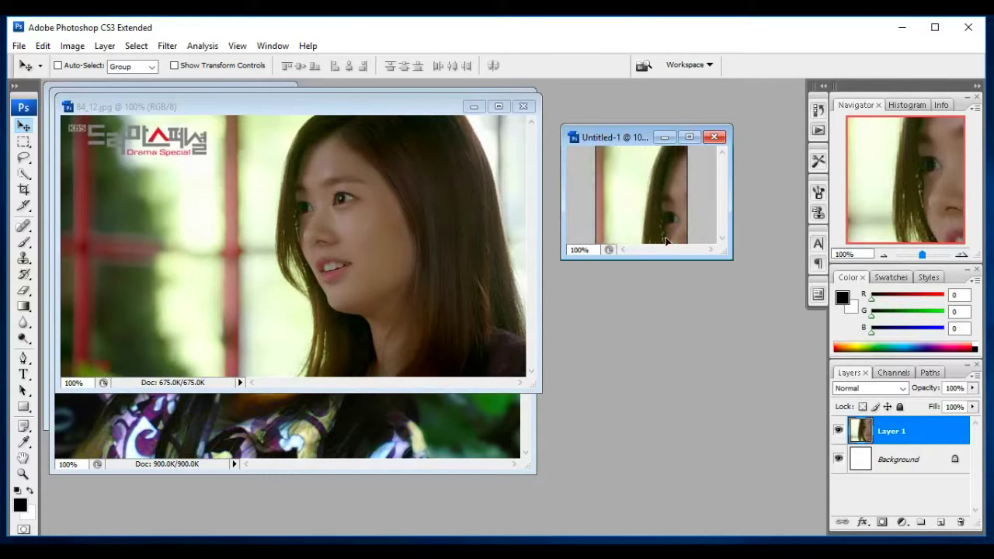
{"action": "mouse_move", "coordinate": [650, 184]}
{"action": "left_mouse_down"}
{"action": "mouse_move", "coordinate": [642, 184]}
{"action": "mouse_move", "coordinate": [648, 205]}
{"action": "mouse_move", "coordinate": [692, 187]}
{"action": "left_mouse_up"}
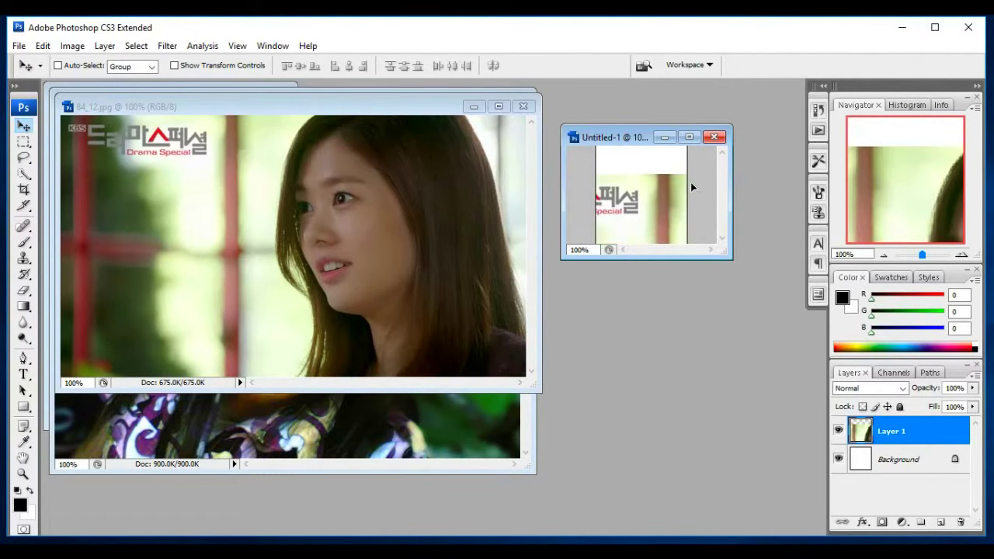
{"action": "left_click_drag", "start_coordinate": [621, 191], "coordinate": [700, 187]}
{"action": "mouse_move", "coordinate": [618, 191]}
{"action": "left_mouse_down"}
{"action": "mouse_move", "coordinate": [676, 202]}
{"action": "mouse_move", "coordinate": [656, 192]}
{"action": "left_mouse_up"}
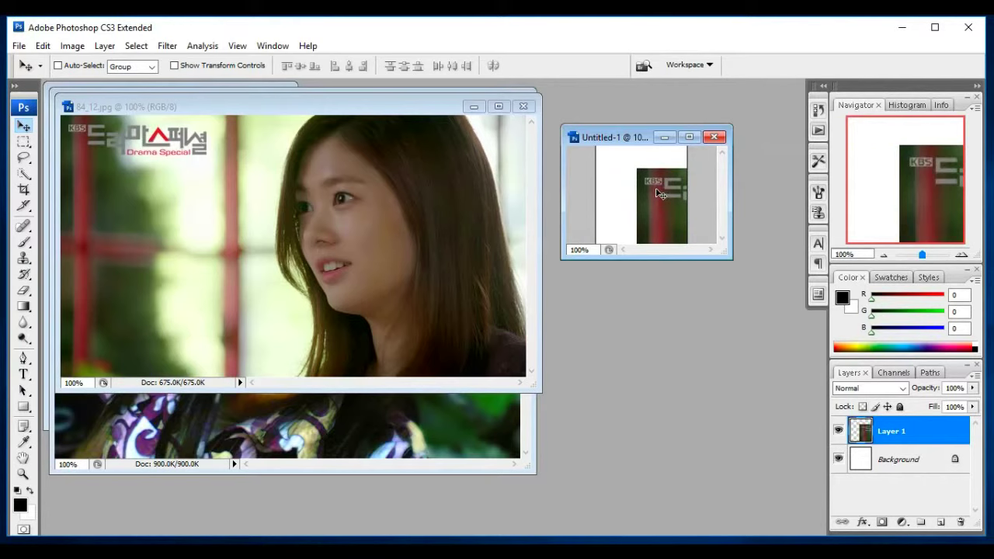
Free Transform Layer 1 to fit the Untitled-1 canvas and apply the transformation
{"action": "key", "text": "ctrl+t"}
{"action": "left_click_drag", "start_coordinate": [657, 197], "coordinate": [626, 177]}
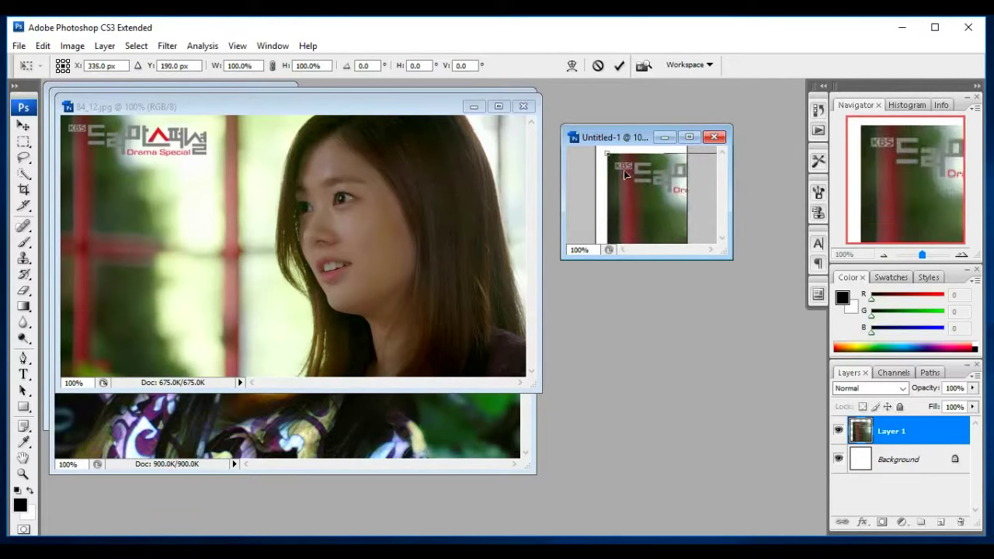
{"action": "mouse_move", "coordinate": [606, 153]}
{"action": "left_mouse_down"}
{"action": "mouse_move", "coordinate": [670, 211]}
{"action": "mouse_move", "coordinate": [614, 179]}
{"action": "left_mouse_up"}
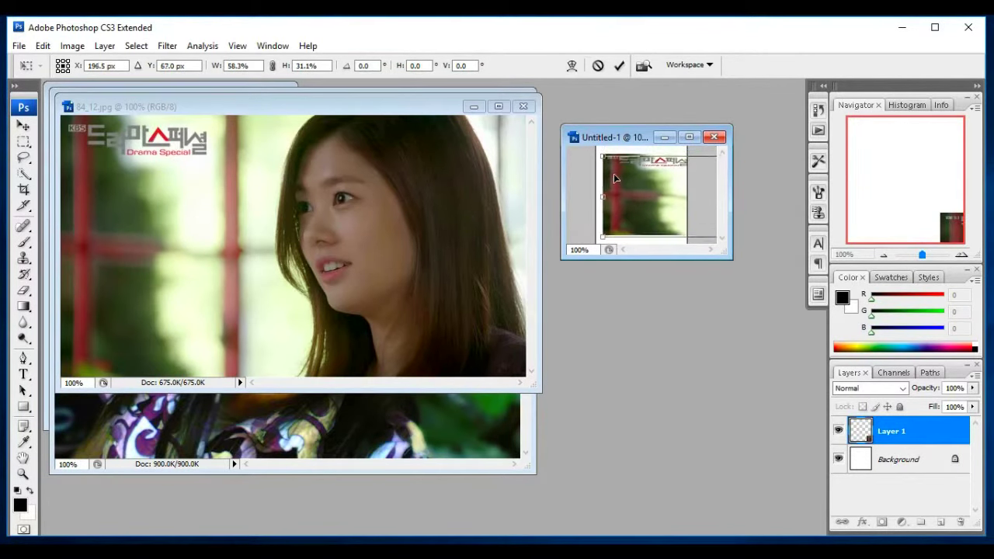
{"action": "left_click_drag", "start_coordinate": [602, 158], "coordinate": [638, 187]}
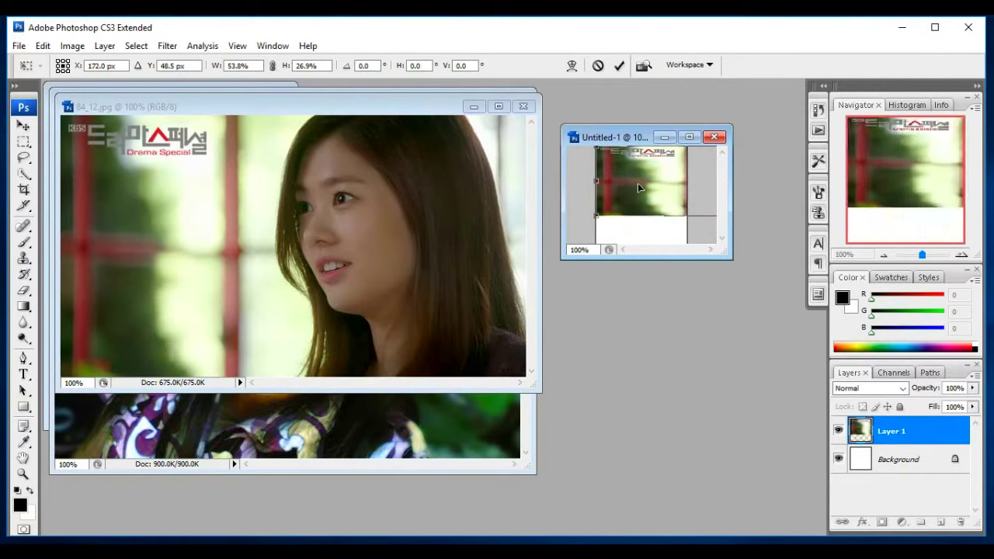
{"action": "mouse_move", "coordinate": [596, 181]}
{"action": "left_mouse_down"}
{"action": "mouse_move", "coordinate": [636, 181]}
{"action": "mouse_move", "coordinate": [619, 185]}
{"action": "mouse_move", "coordinate": [634, 183]}
{"action": "mouse_move", "coordinate": [619, 197]}
{"action": "mouse_move", "coordinate": [601, 182]}
{"action": "mouse_move", "coordinate": [629, 191]}
{"action": "mouse_move", "coordinate": [655, 181]}
{"action": "mouse_move", "coordinate": [674, 192]}
{"action": "mouse_move", "coordinate": [619, 188]}
{"action": "left_mouse_up"}
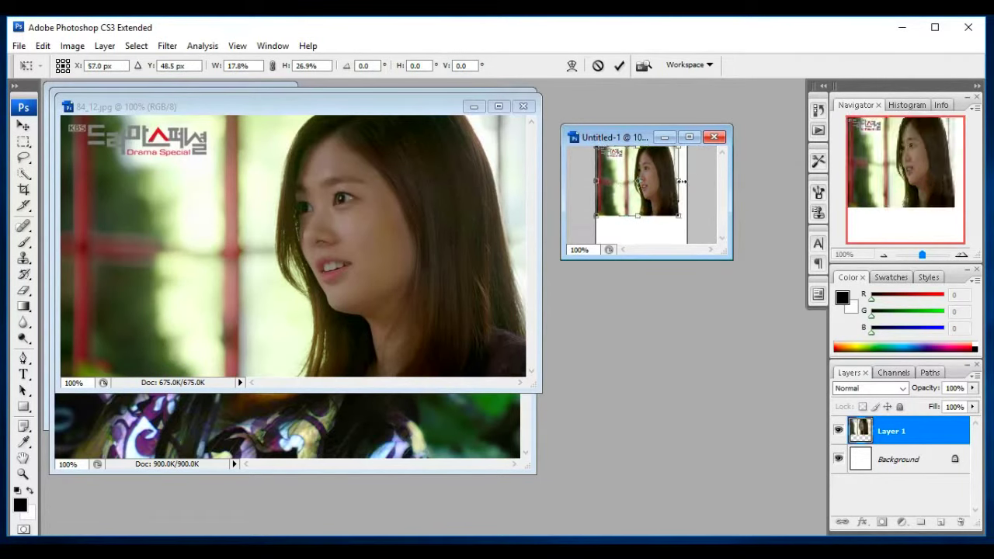
{"action": "mouse_move", "coordinate": [677, 180]}
{"action": "left_mouse_down"}
{"action": "mouse_move", "coordinate": [684, 194]}
{"action": "mouse_move", "coordinate": [643, 243]}
{"action": "left_mouse_up"}
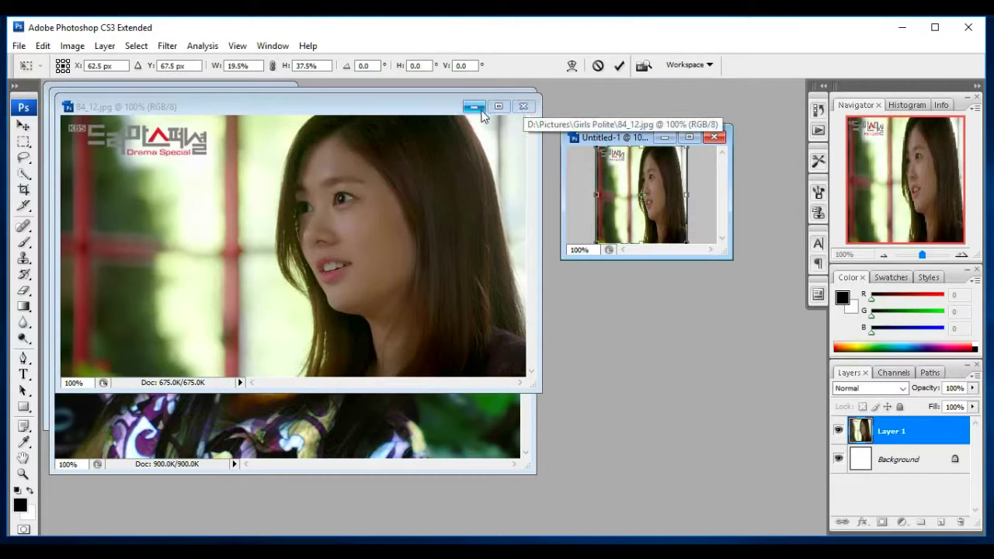
{"action": "left_click", "coordinate": [24, 125]}
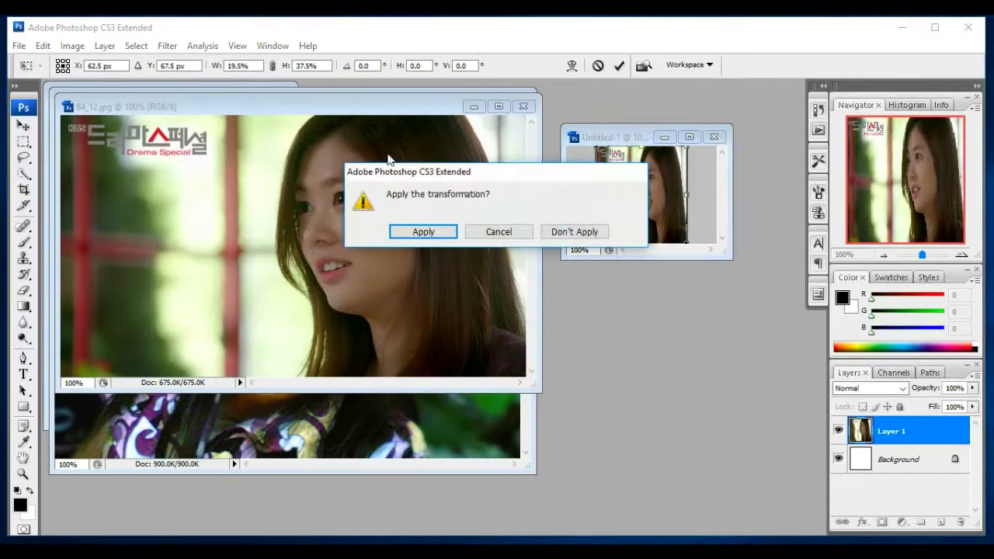
{"action": "left_click", "coordinate": [427, 232]}
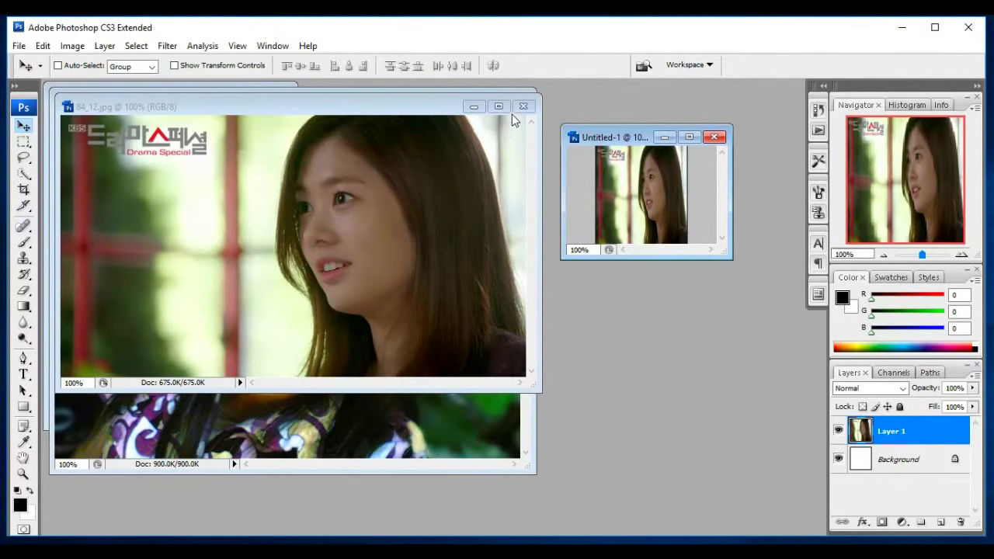
Minimize 84_12.jpg and drag 9_151105.jpg into Untitled-1 as Layer 2
{"action": "left_click", "coordinate": [474, 106]}
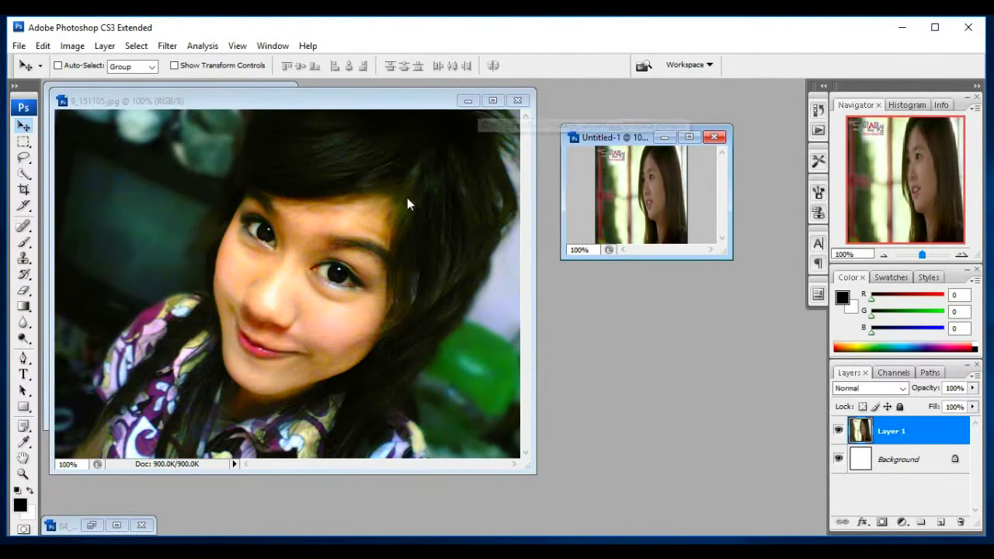
{"action": "left_click", "coordinate": [216, 282]}
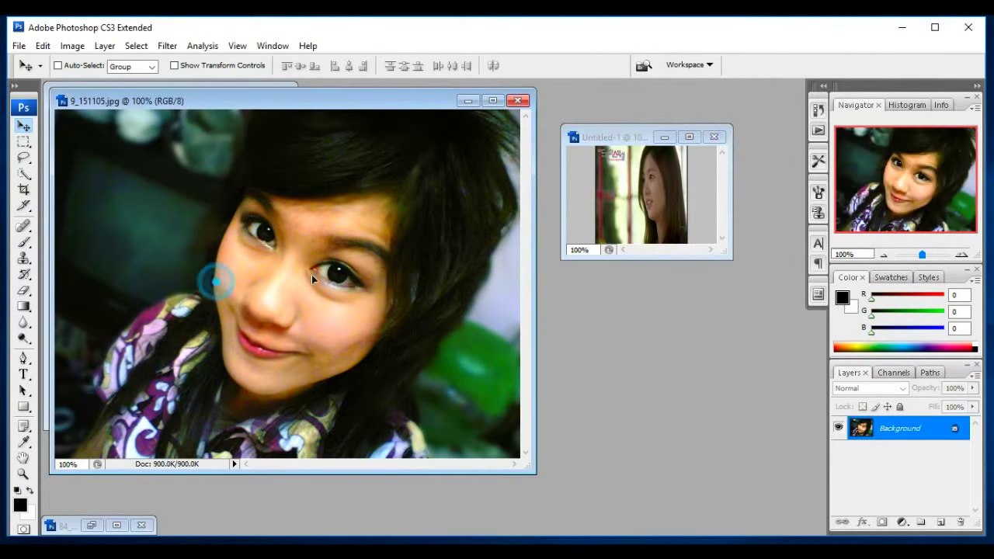
{"action": "mouse_move", "coordinate": [311, 274]}
{"action": "left_mouse_down"}
{"action": "mouse_move", "coordinate": [602, 215]}
{"action": "mouse_move", "coordinate": [633, 191]}
{"action": "mouse_move", "coordinate": [672, 209]}
{"action": "left_mouse_up"}
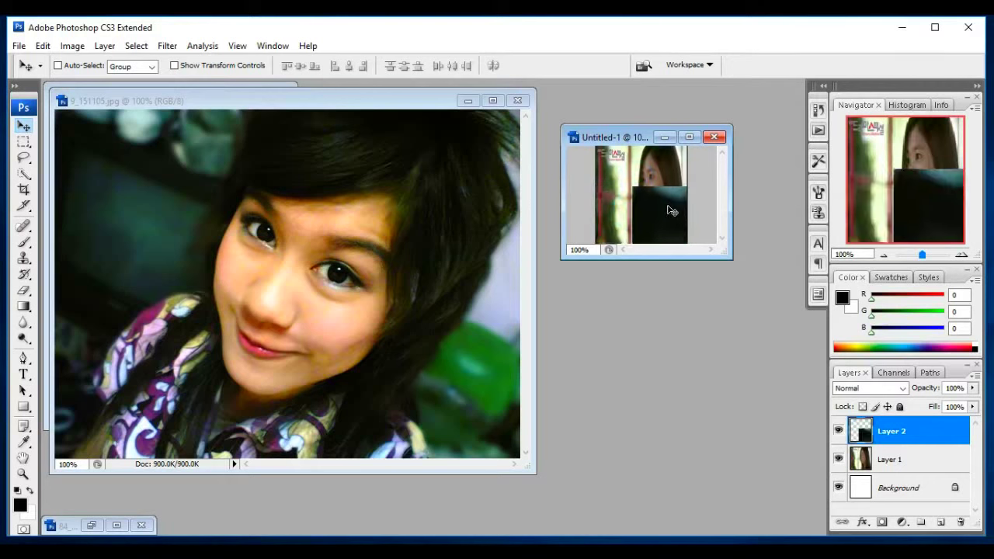
Free Transform Layer 2 so the smiling photo fills the canvas, then apply it
{"action": "key", "text": "ctrl+t"}
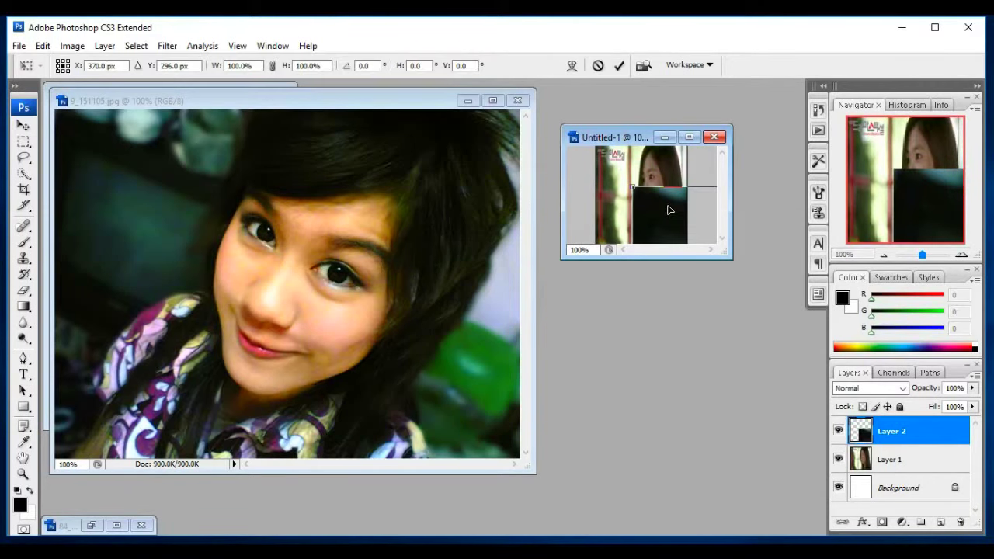
{"action": "mouse_move", "coordinate": [655, 203]}
{"action": "left_mouse_down"}
{"action": "mouse_move", "coordinate": [666, 215]}
{"action": "mouse_move", "coordinate": [638, 188]}
{"action": "mouse_move", "coordinate": [656, 217]}
{"action": "mouse_move", "coordinate": [619, 172]}
{"action": "mouse_move", "coordinate": [637, 191]}
{"action": "mouse_move", "coordinate": [620, 181]}
{"action": "mouse_move", "coordinate": [657, 215]}
{"action": "mouse_move", "coordinate": [613, 160]}
{"action": "left_mouse_up"}
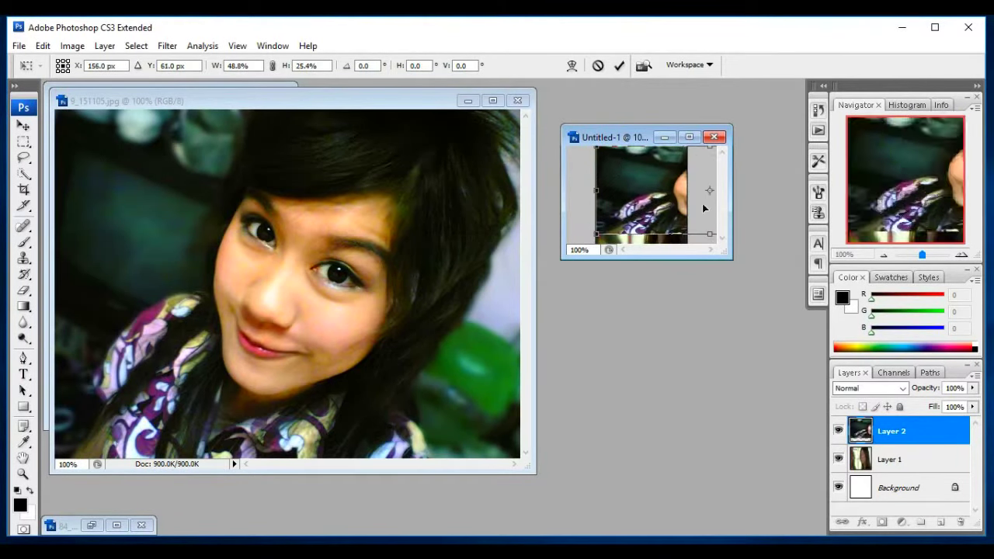
{"action": "mouse_move", "coordinate": [596, 190]}
{"action": "left_mouse_down"}
{"action": "mouse_move", "coordinate": [620, 201]}
{"action": "mouse_move", "coordinate": [605, 191]}
{"action": "mouse_move", "coordinate": [686, 190]}
{"action": "left_mouse_up"}
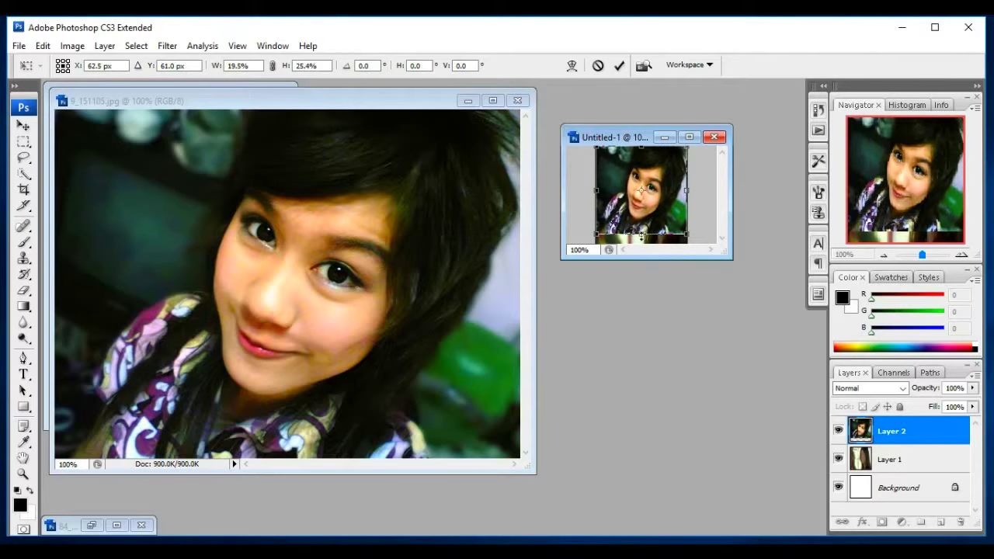
{"action": "left_click_drag", "start_coordinate": [641, 233], "coordinate": [642, 254]}
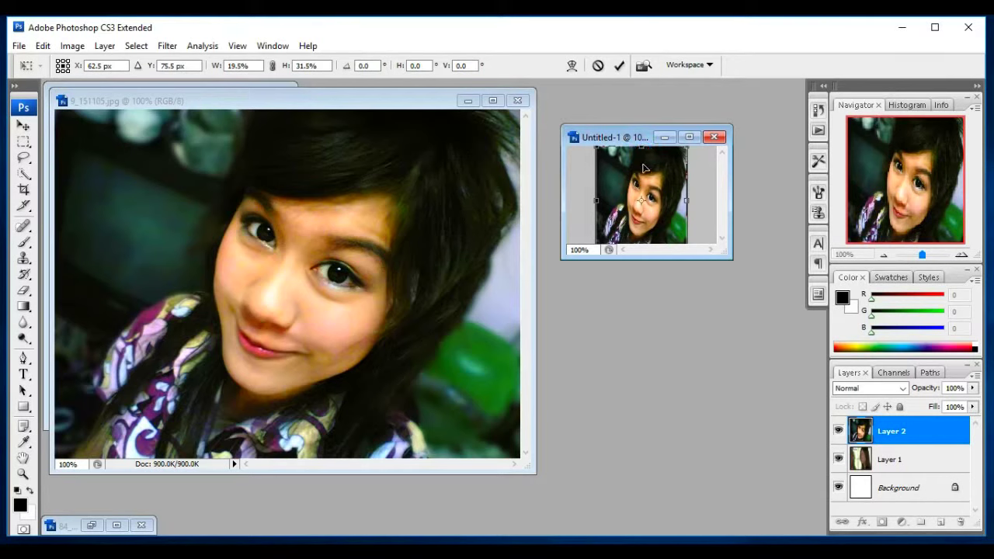
{"action": "left_click_drag", "start_coordinate": [643, 146], "coordinate": [643, 159]}
{"action": "left_click_drag", "start_coordinate": [649, 204], "coordinate": [649, 194]}
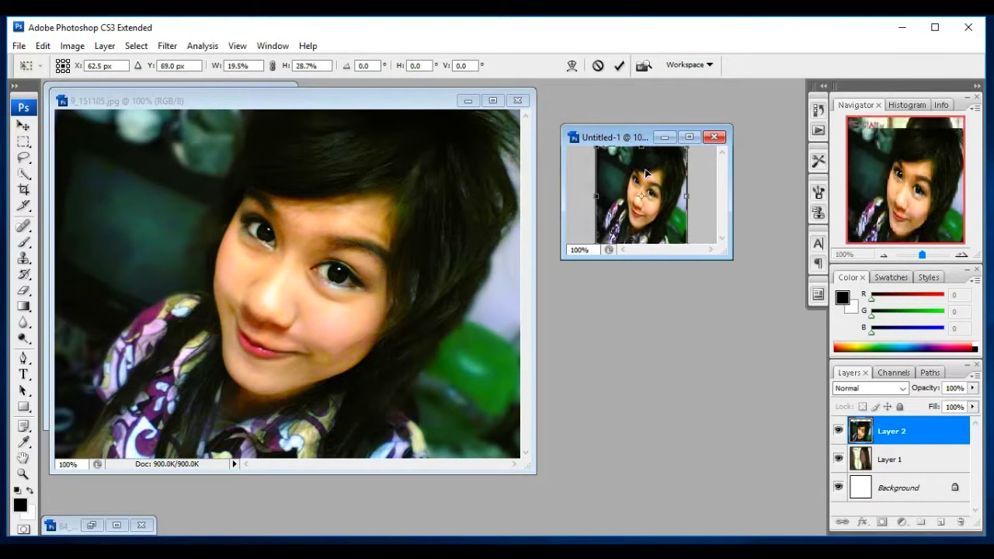
{"action": "left_click_drag", "start_coordinate": [642, 149], "coordinate": [651, 168]}
{"action": "left_click_drag", "start_coordinate": [643, 238], "coordinate": [643, 244]}
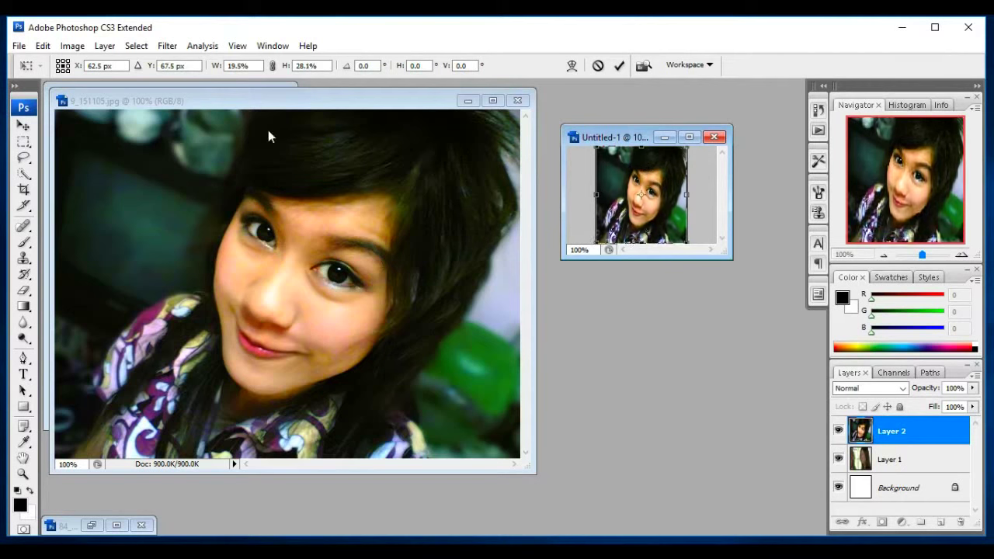
{"action": "left_click", "coordinate": [24, 125]}
{"action": "left_click", "coordinate": [407, 230]}
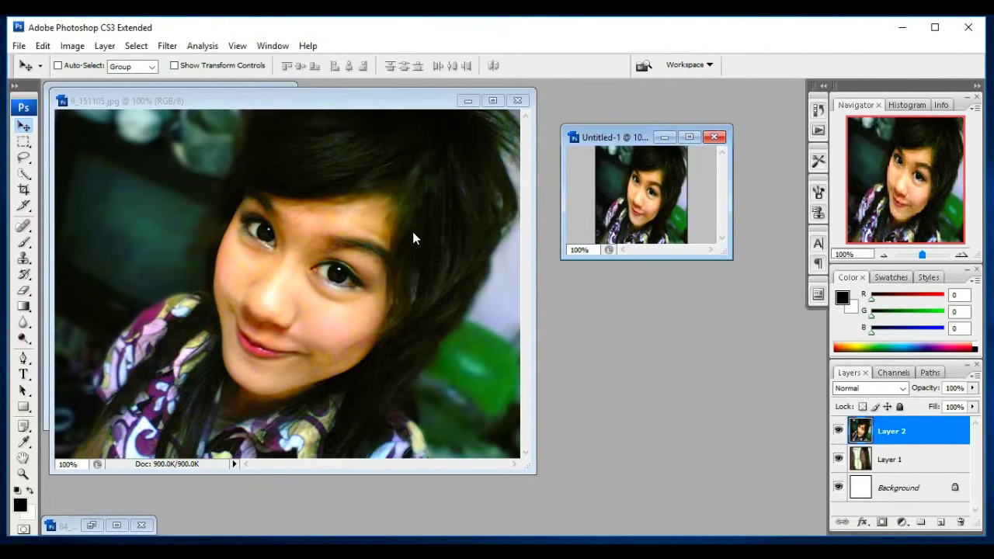
Minimize the smiling photo and drag 9_150915.jpg into Untitled-1 as Layer 3
{"action": "left_click", "coordinate": [469, 101]}
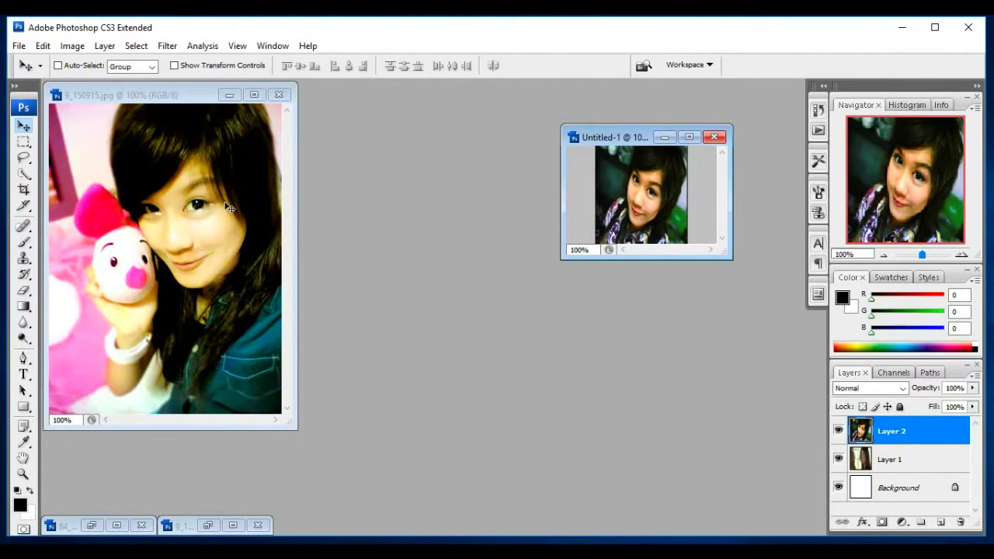
{"action": "left_click_drag", "start_coordinate": [230, 209], "coordinate": [612, 200]}
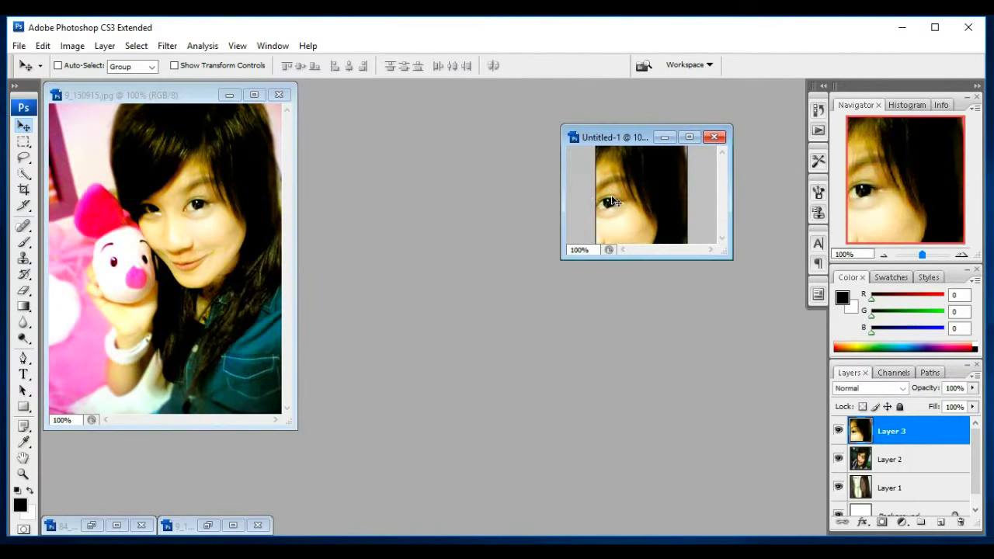
{"action": "mouse_move", "coordinate": [613, 201]}
{"action": "left_mouse_down"}
{"action": "mouse_move", "coordinate": [630, 188]}
{"action": "mouse_move", "coordinate": [645, 196]}
{"action": "left_mouse_up"}
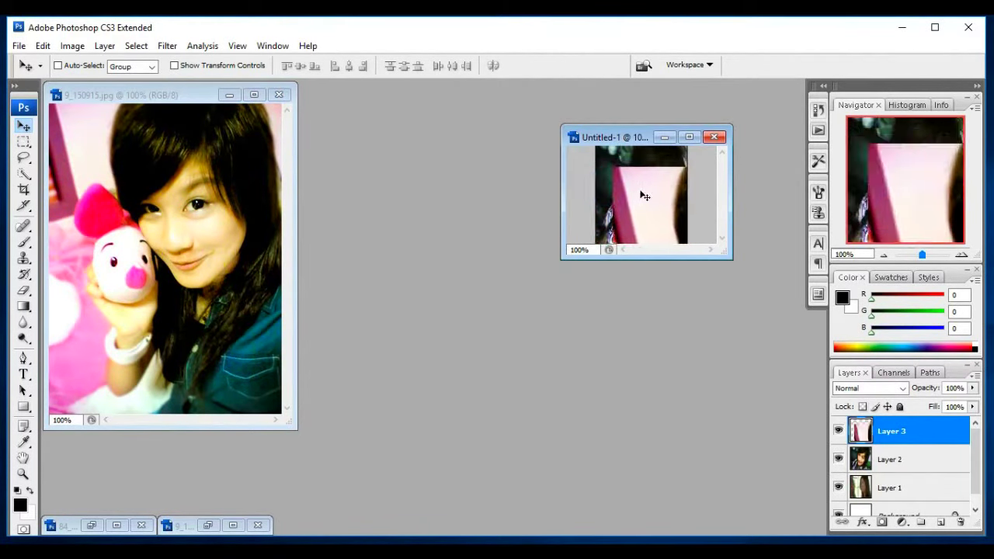
Scale Layer 3 with Free Transform to fill the canvas, apply it, and minimize the source
{"action": "key", "text": "ctrl+t"}
{"action": "left_click_drag", "start_coordinate": [612, 171], "coordinate": [666, 225]}
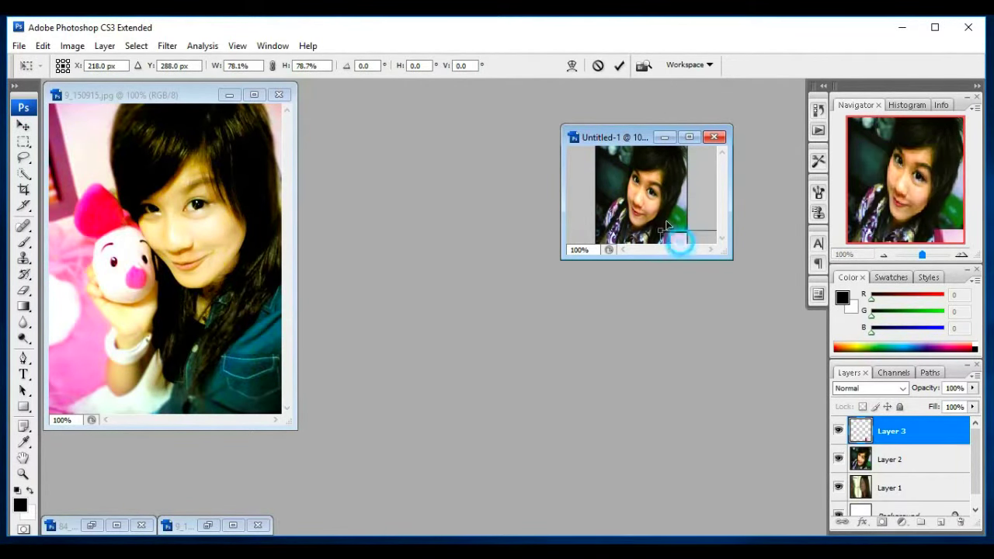
{"action": "mouse_move", "coordinate": [666, 225]}
{"action": "left_mouse_down"}
{"action": "mouse_move", "coordinate": [603, 151]}
{"action": "mouse_move", "coordinate": [682, 243]}
{"action": "mouse_move", "coordinate": [577, 127]}
{"action": "left_mouse_up"}
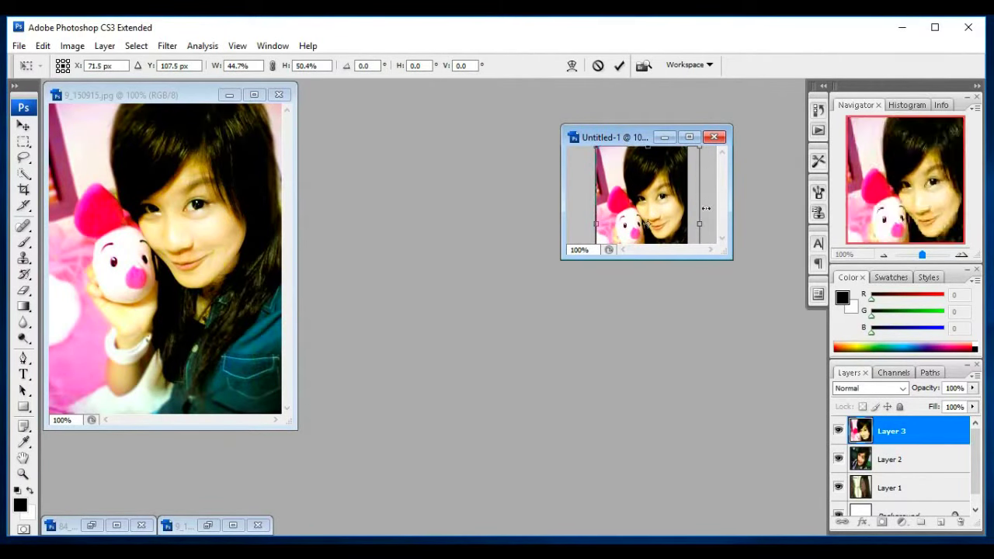
{"action": "left_click_drag", "start_coordinate": [699, 223], "coordinate": [687, 223]}
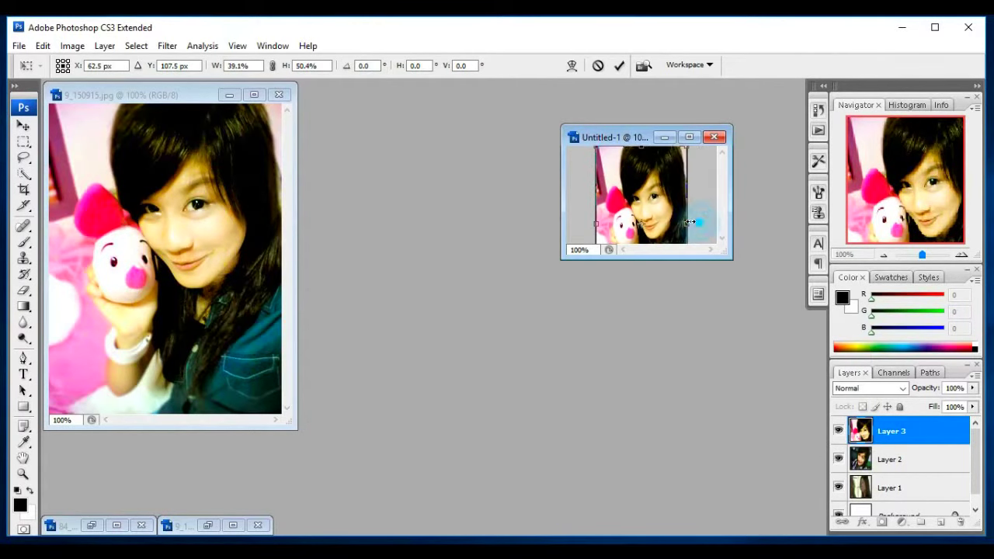
{"action": "left_click_drag", "start_coordinate": [640, 152], "coordinate": [642, 153]}
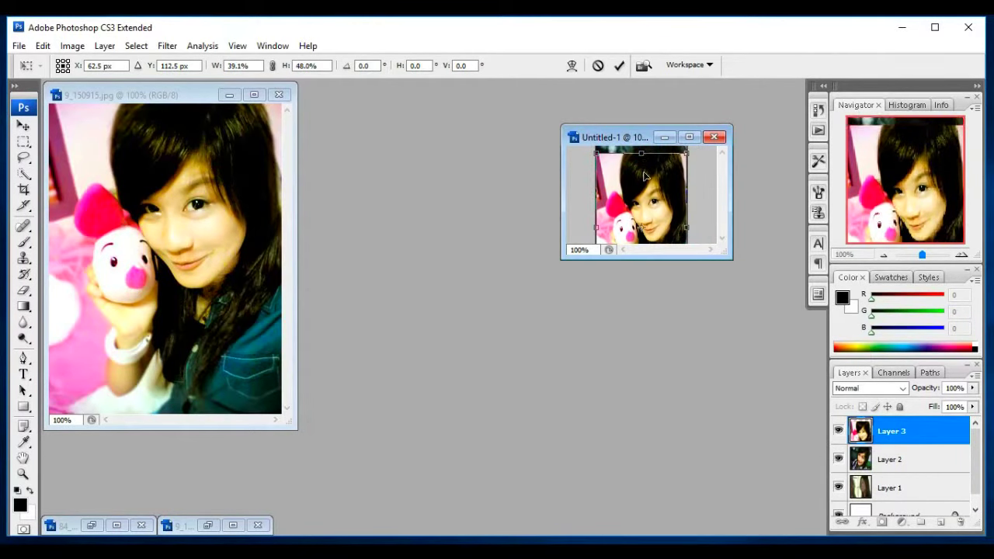
{"action": "left_click_drag", "start_coordinate": [641, 152], "coordinate": [654, 172]}
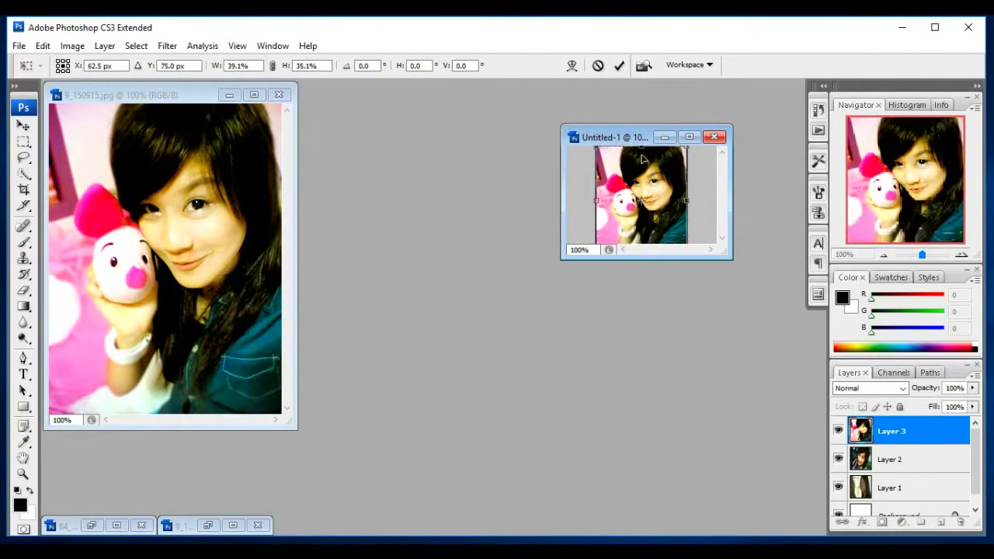
{"action": "mouse_move", "coordinate": [654, 172]}
{"action": "left_mouse_down"}
{"action": "mouse_move", "coordinate": [649, 179]}
{"action": "mouse_move", "coordinate": [648, 159]}
{"action": "left_mouse_up"}
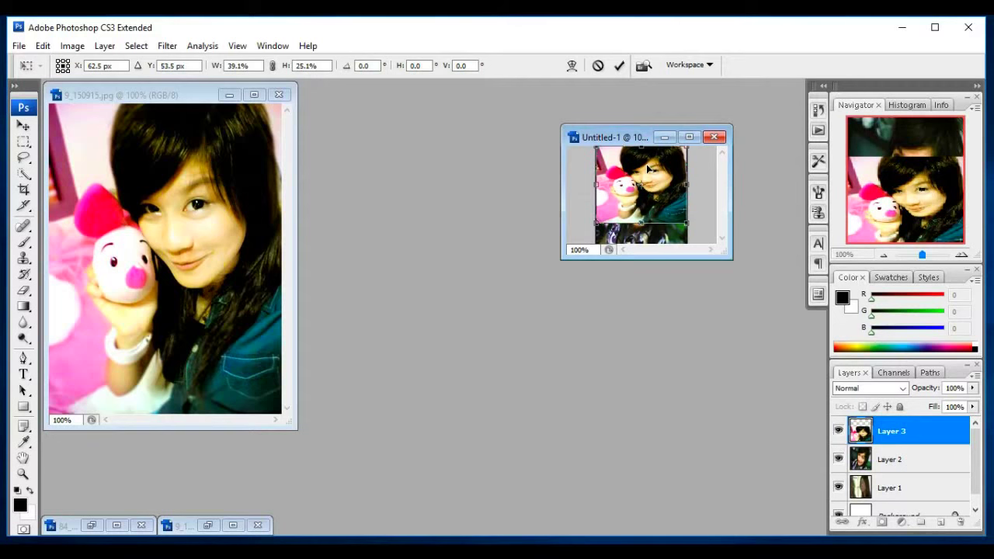
{"action": "left_click_drag", "start_coordinate": [640, 222], "coordinate": [641, 243]}
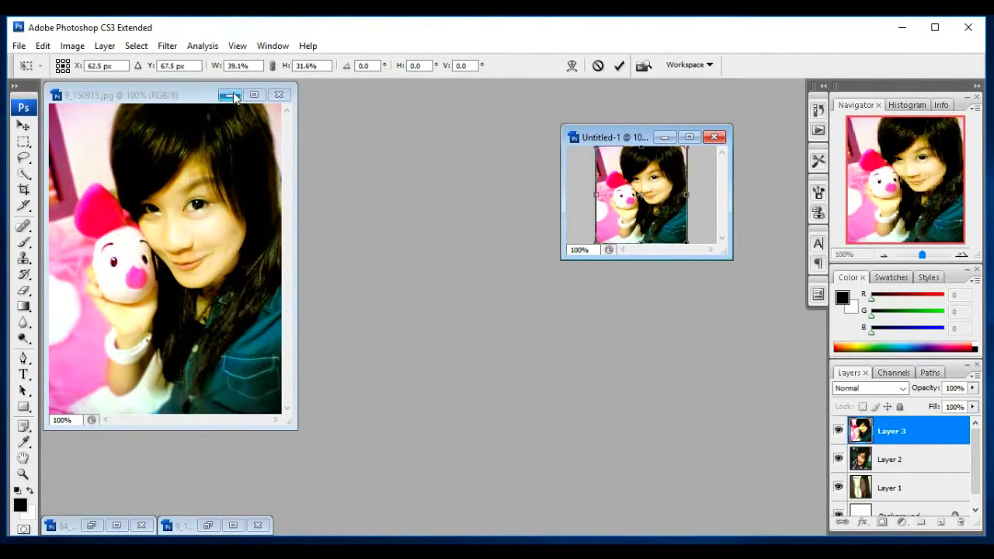
{"action": "left_click", "coordinate": [23, 128]}
{"action": "left_click", "coordinate": [429, 230]}
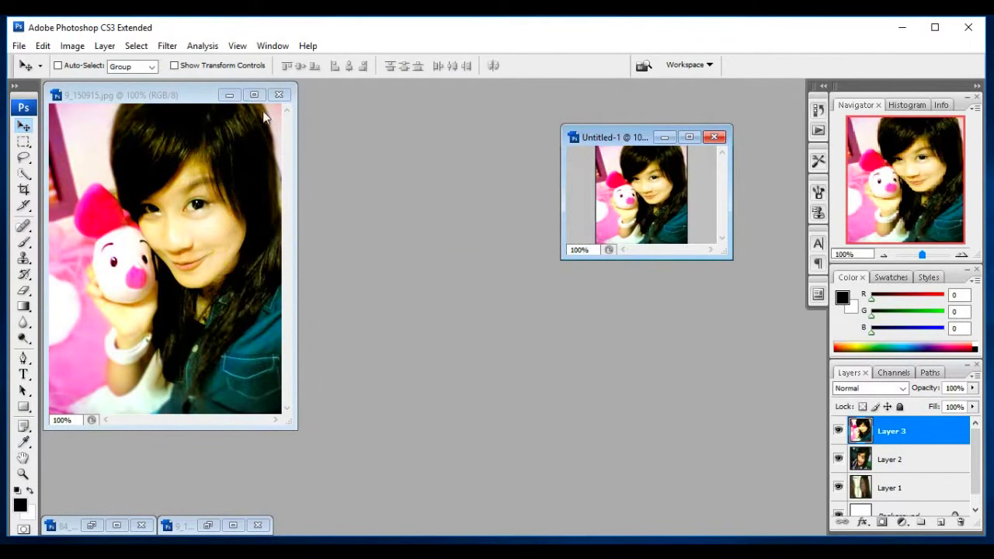
{"action": "left_click", "coordinate": [230, 95]}
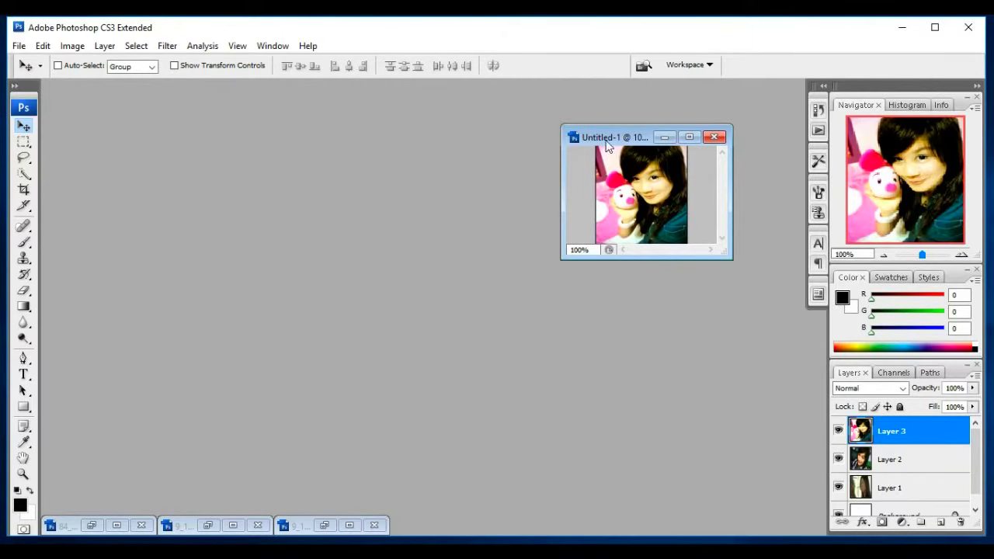
Drag the Untitled-1 window further left in the workspace
{"action": "mouse_move", "coordinate": [605, 138]}
{"action": "left_mouse_down"}
{"action": "mouse_move", "coordinate": [388, 151]}
{"action": "mouse_move", "coordinate": [358, 141]}
{"action": "left_mouse_up"}
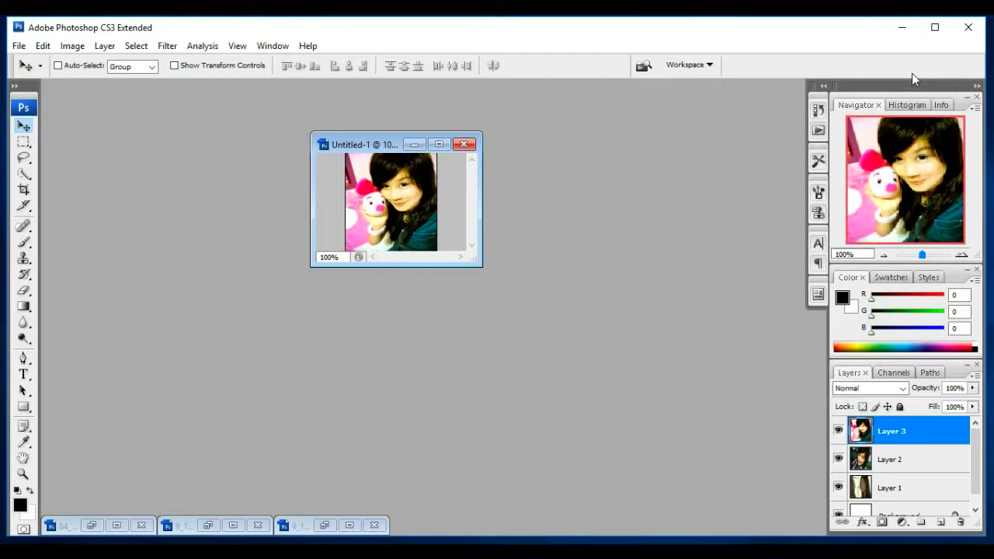
Show the Animation panel from the Window menu and time frame 1 at 0.5 sec
{"action": "left_click", "coordinate": [279, 48]}
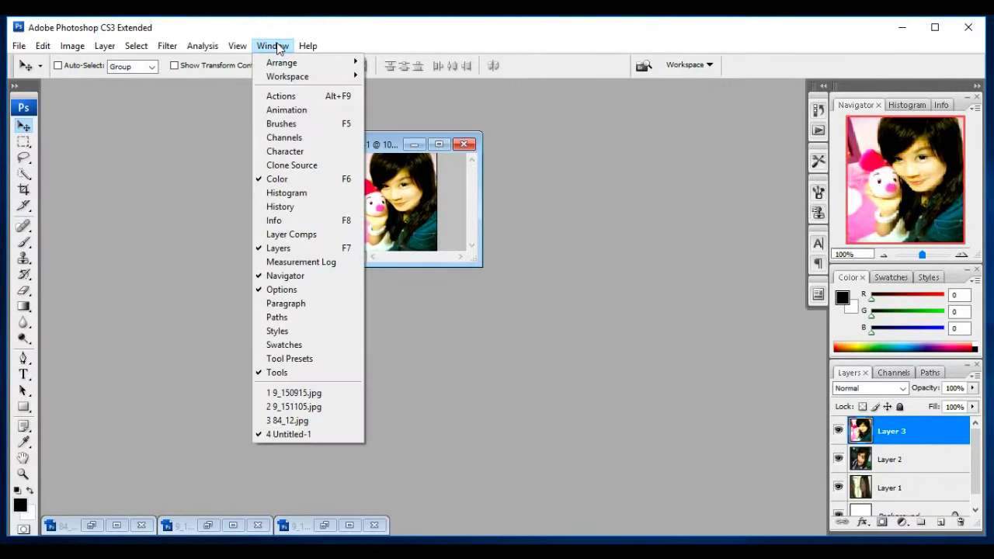
{"action": "left_click", "coordinate": [290, 112]}
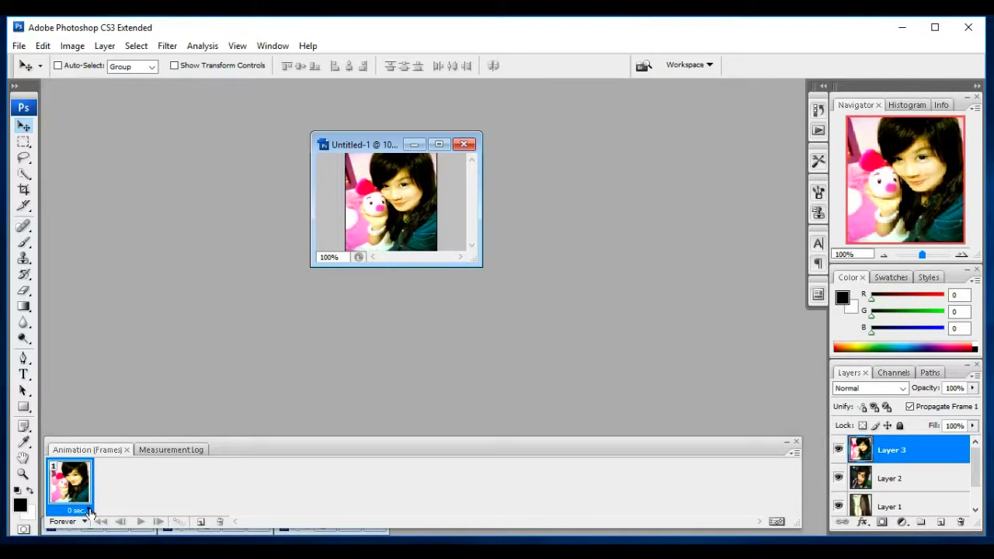
{"action": "left_click", "coordinate": [89, 511]}
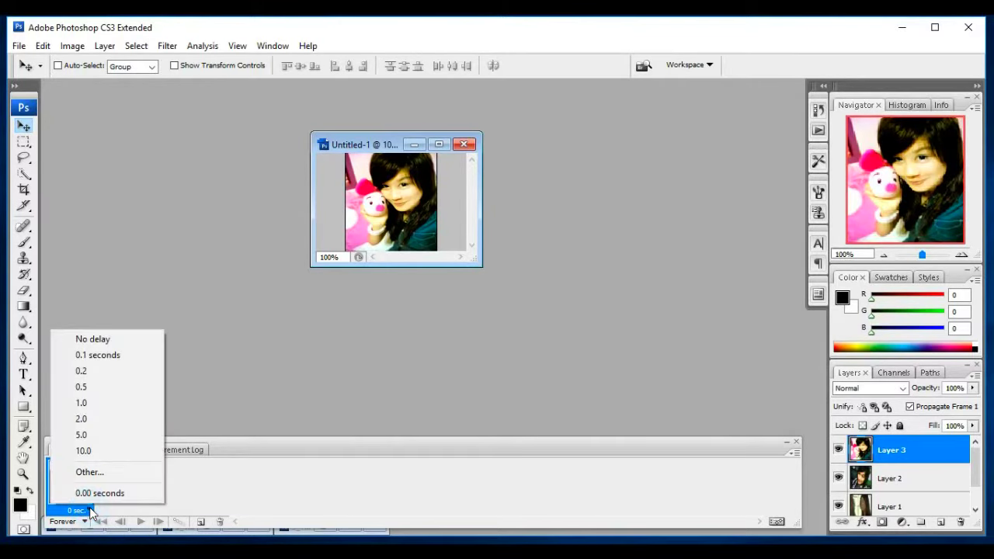
{"action": "left_click", "coordinate": [91, 386]}
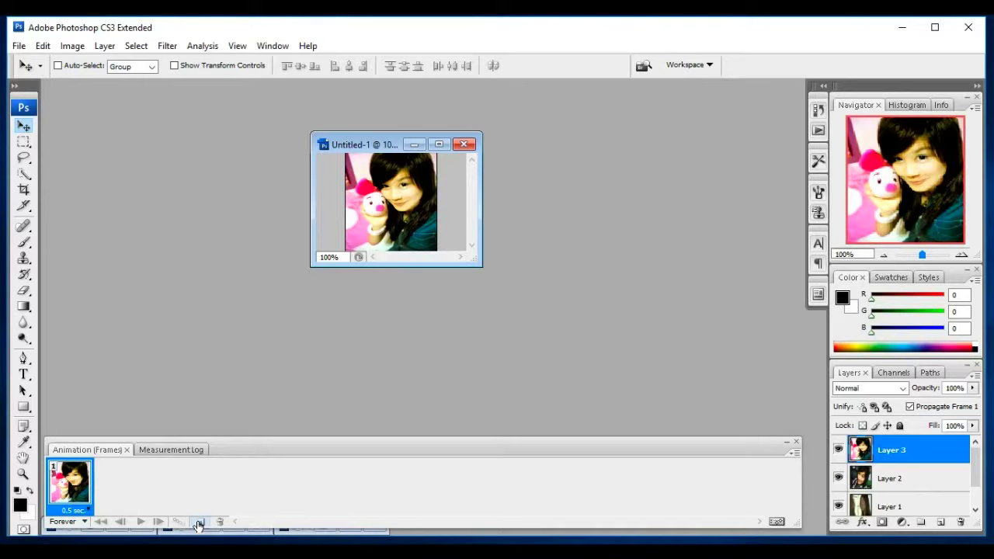
Duplicate into frame 2 at 1.0 sec, hide Layer 3, and select Layer 2
{"action": "left_click", "coordinate": [199, 523]}
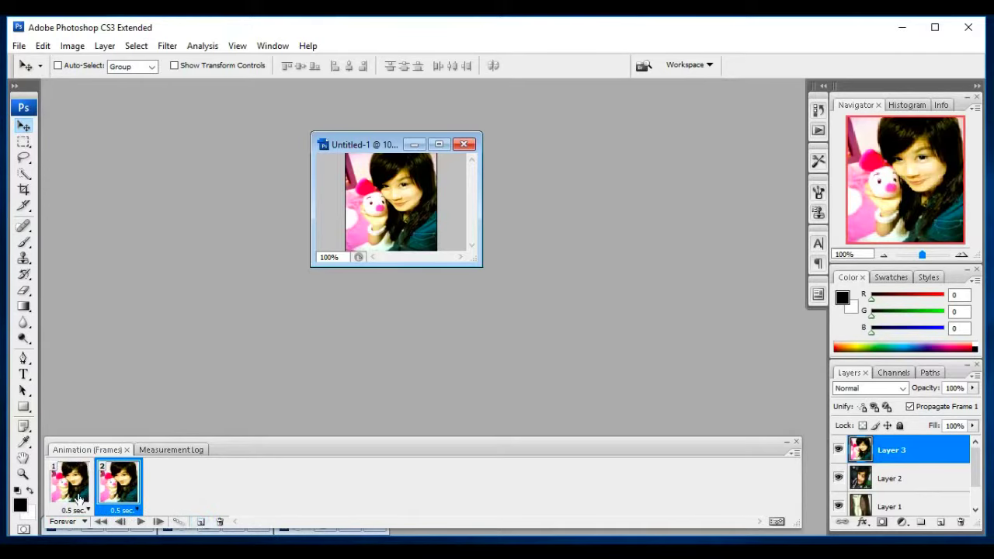
{"action": "left_click", "coordinate": [135, 511]}
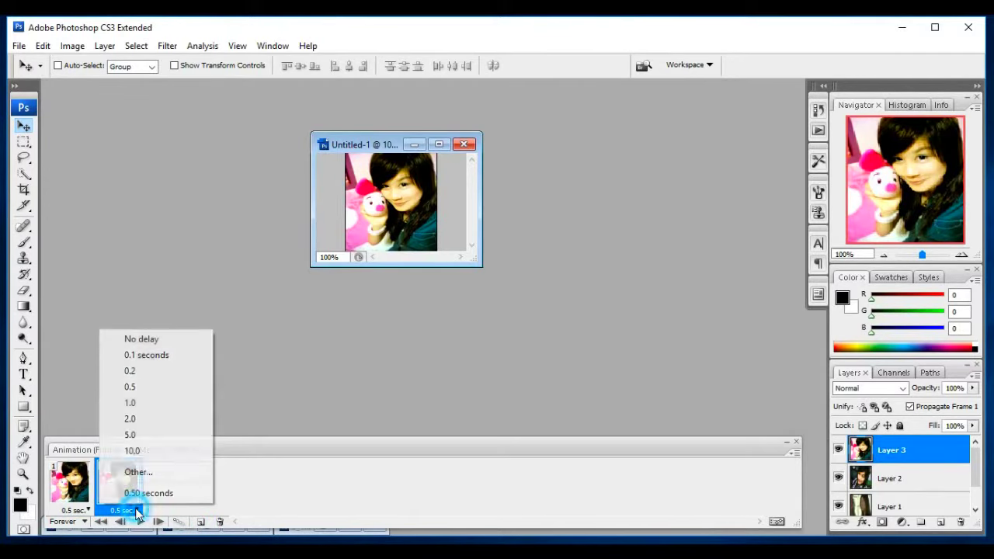
{"action": "left_click", "coordinate": [134, 404]}
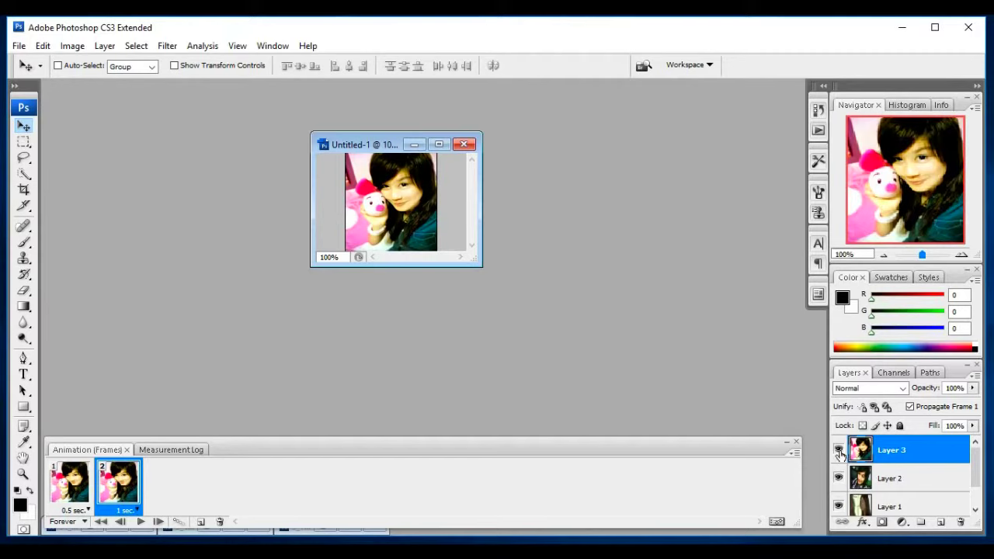
{"action": "left_click", "coordinate": [839, 453]}
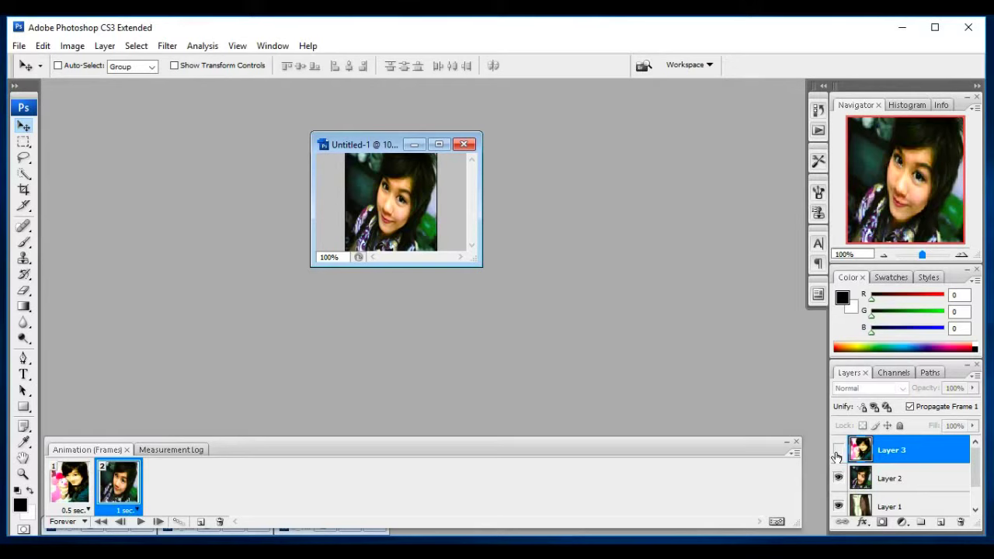
{"action": "left_click", "coordinate": [897, 482]}
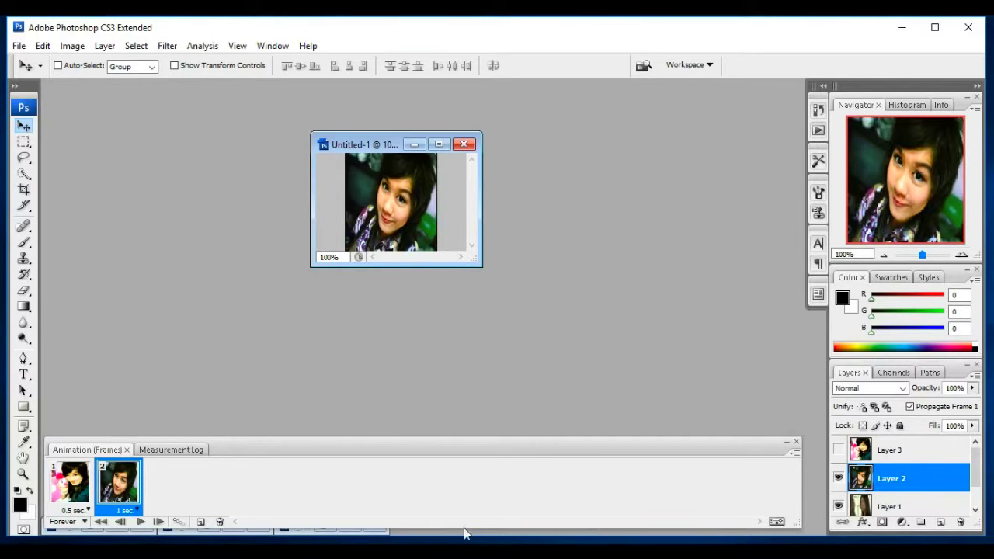
Duplicate into frame 3 with a 0.5 sec delay
{"action": "left_click", "coordinate": [201, 523]}
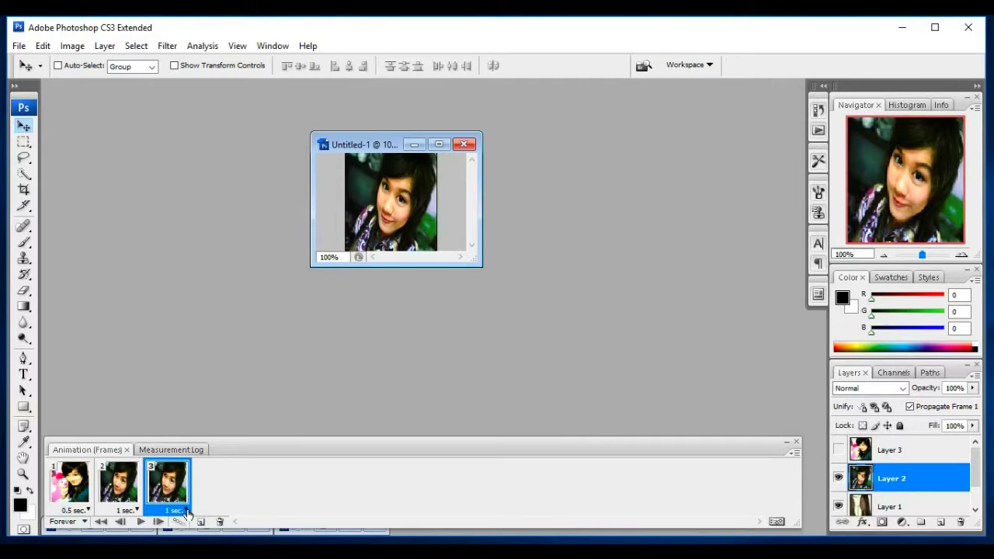
{"action": "left_click", "coordinate": [186, 511]}
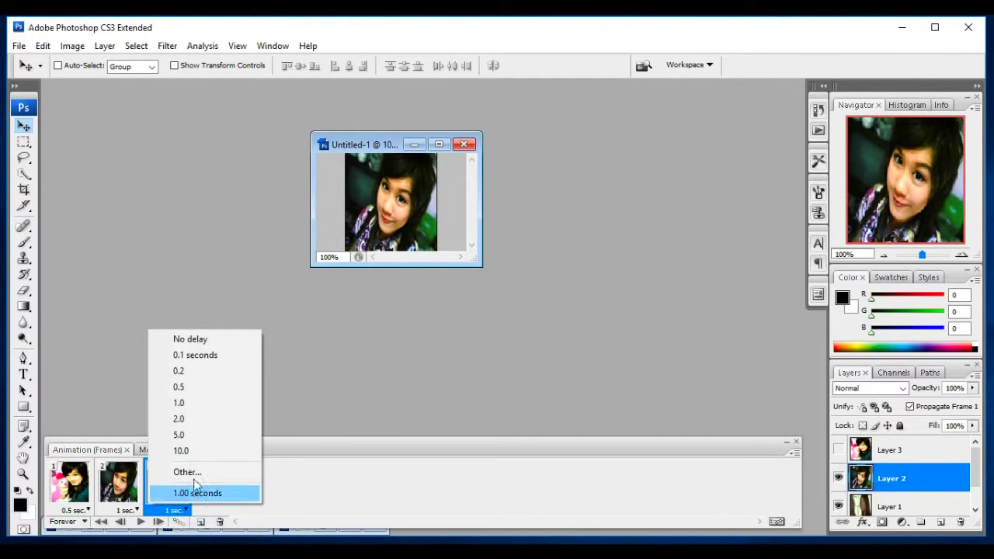
{"action": "left_click", "coordinate": [198, 393]}
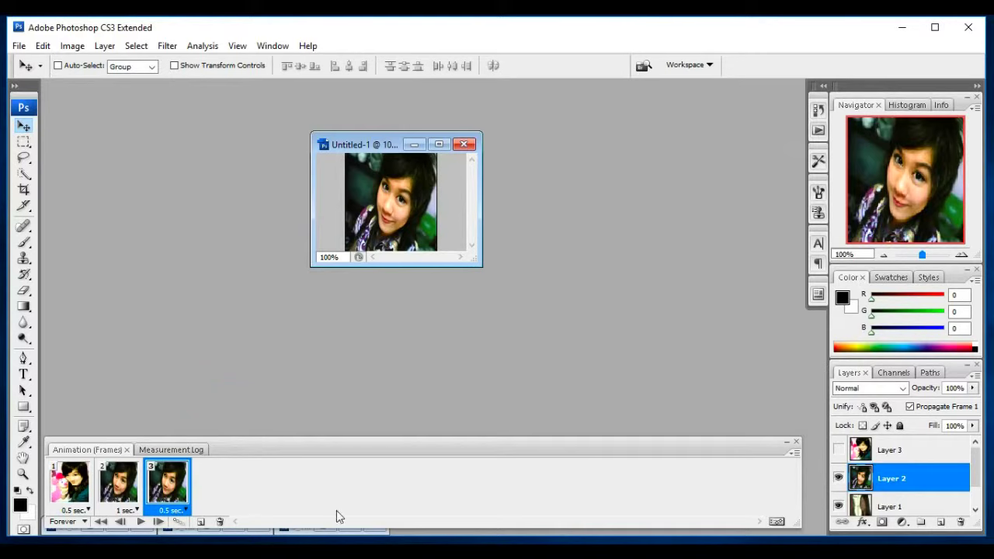
Add frame 4 at 0.2 sec, hiding Layer 2 and selecting Layer 1
{"action": "left_click", "coordinate": [200, 522]}
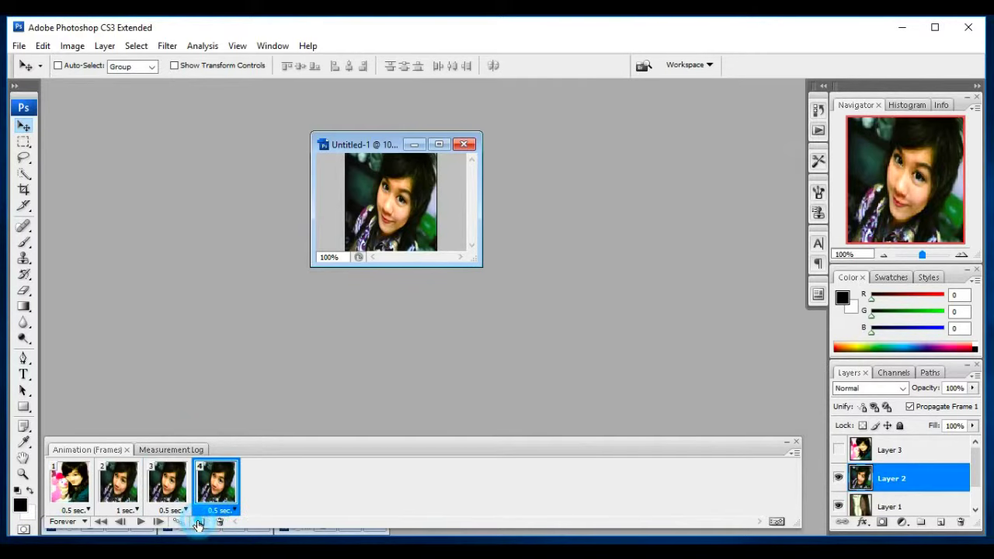
{"action": "left_click", "coordinate": [237, 503]}
{"action": "left_click", "coordinate": [233, 510]}
{"action": "left_click", "coordinate": [238, 375]}
{"action": "left_click", "coordinate": [839, 479]}
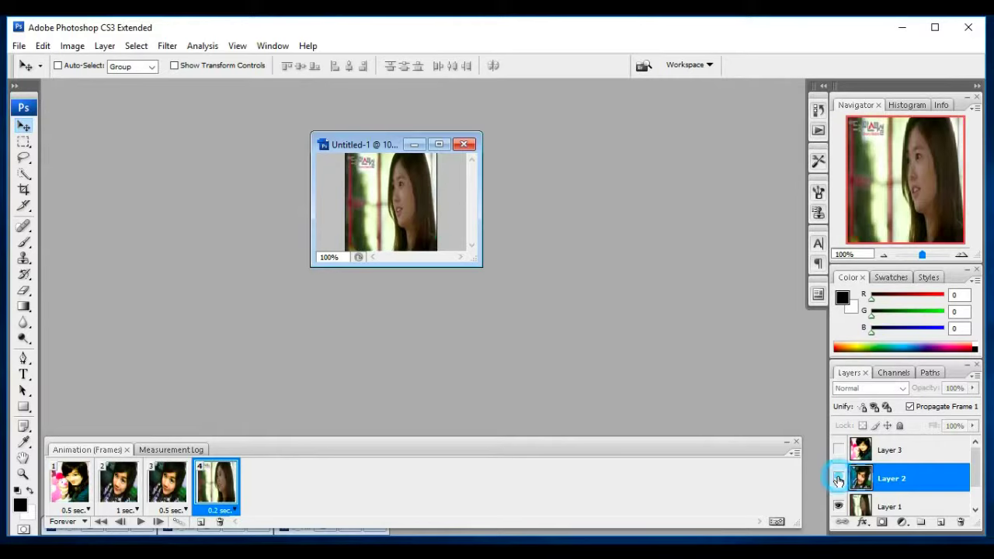
{"action": "scroll", "coordinate": [857, 488], "scroll_direction": "down", "scroll_amount": 1}
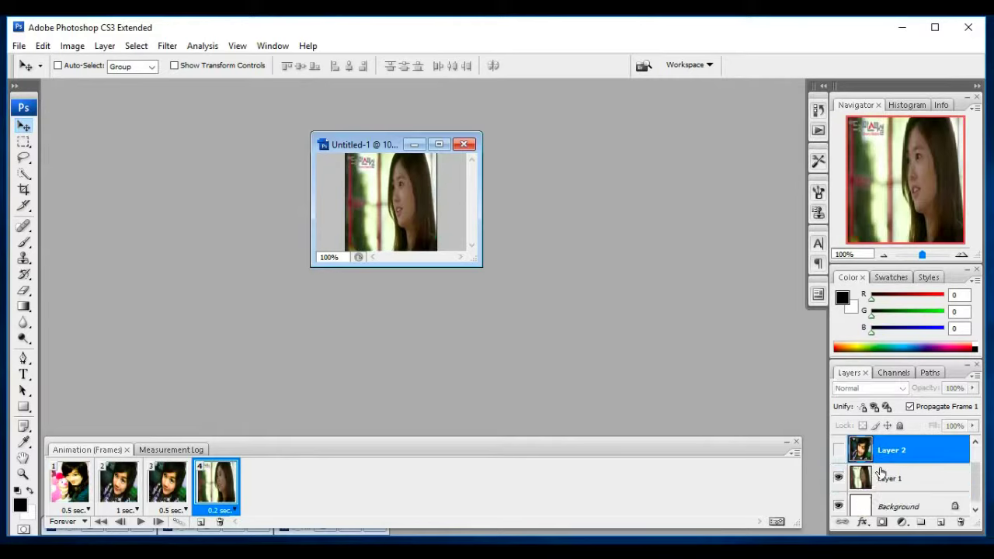
{"action": "left_click", "coordinate": [897, 483]}
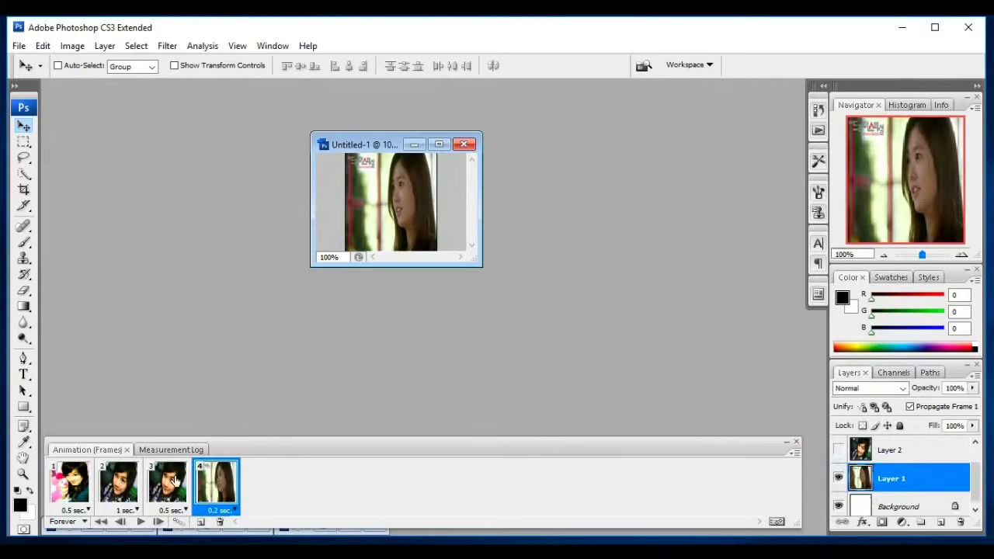
Duplicate frame 4 into frame 5 at 1.0 sec and turn on the Background layer
{"action": "left_click", "coordinate": [201, 522]}
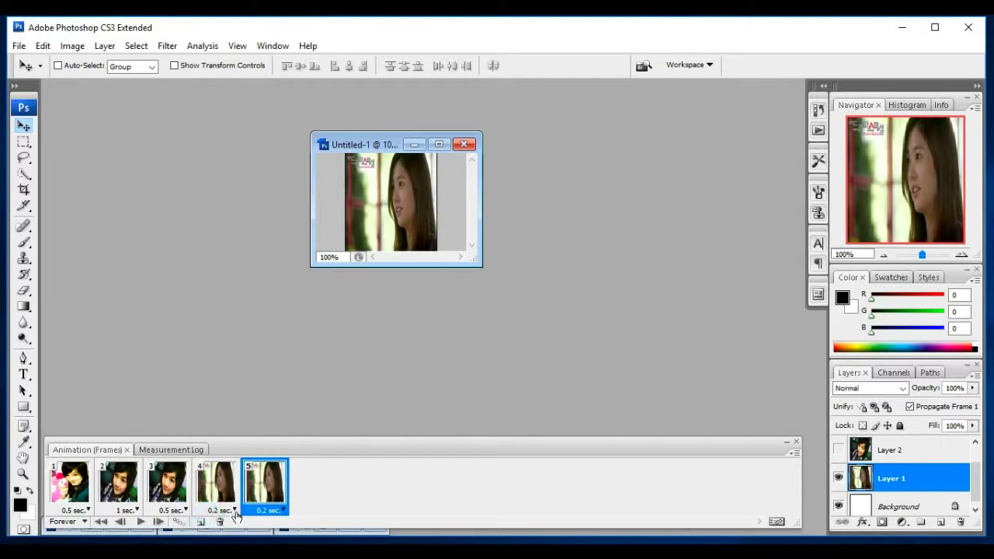
{"action": "left_click", "coordinate": [283, 511]}
{"action": "left_click", "coordinate": [292, 402]}
{"action": "left_click", "coordinate": [838, 502]}
{"action": "scroll", "coordinate": [889, 494], "scroll_direction": "down", "scroll_amount": 1}
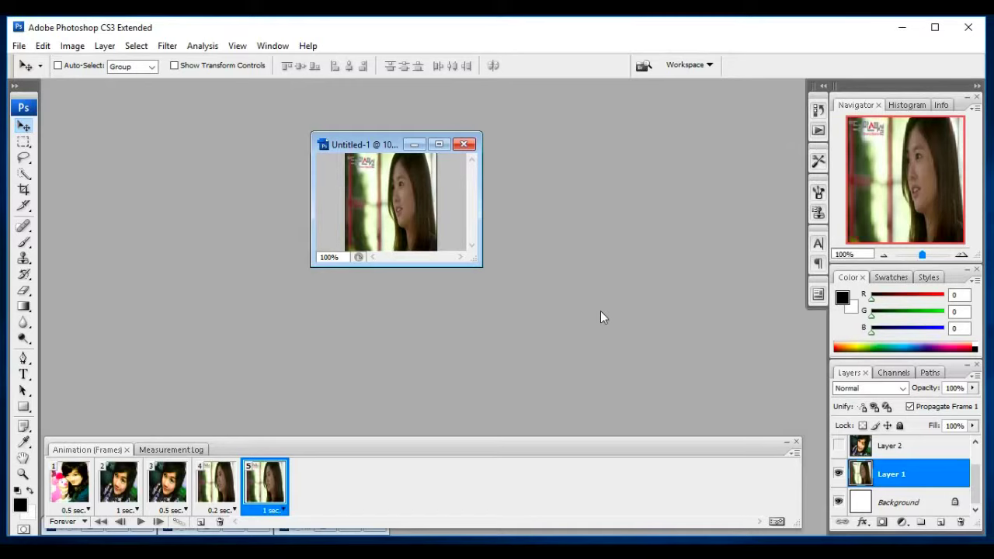
Keep the animation's looping option on Forever and start playback to preview it
{"action": "left_click", "coordinate": [86, 522]}
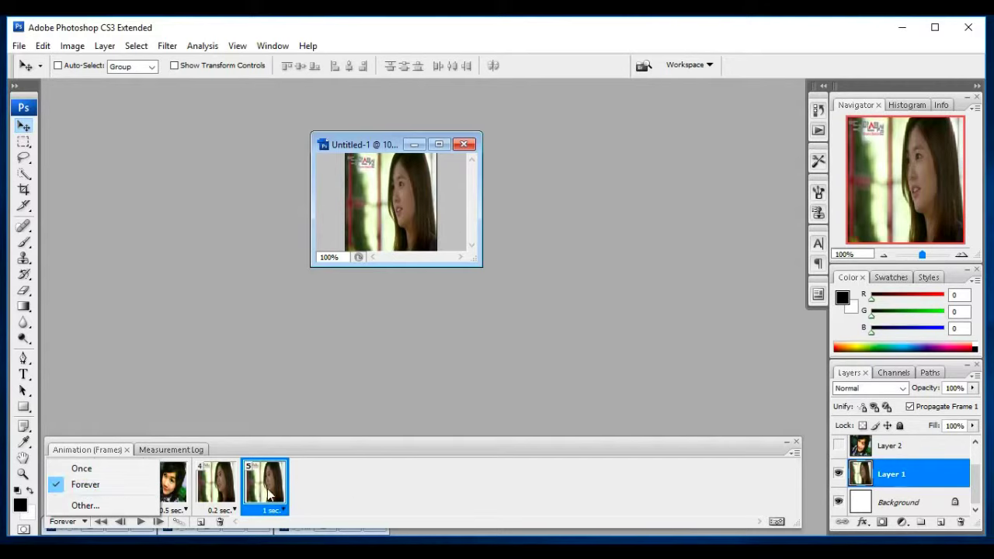
{"action": "left_click", "coordinate": [377, 488]}
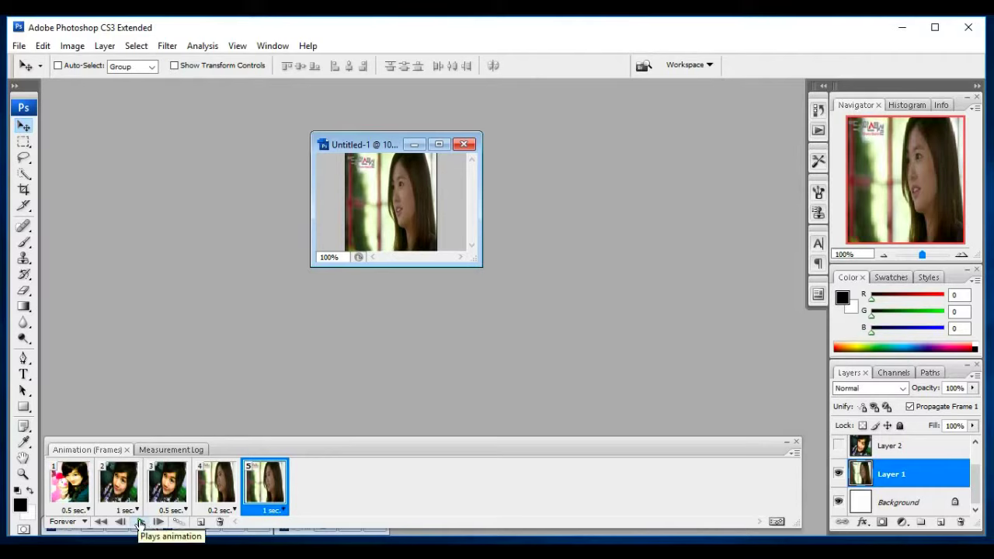
{"action": "left_click", "coordinate": [140, 522]}
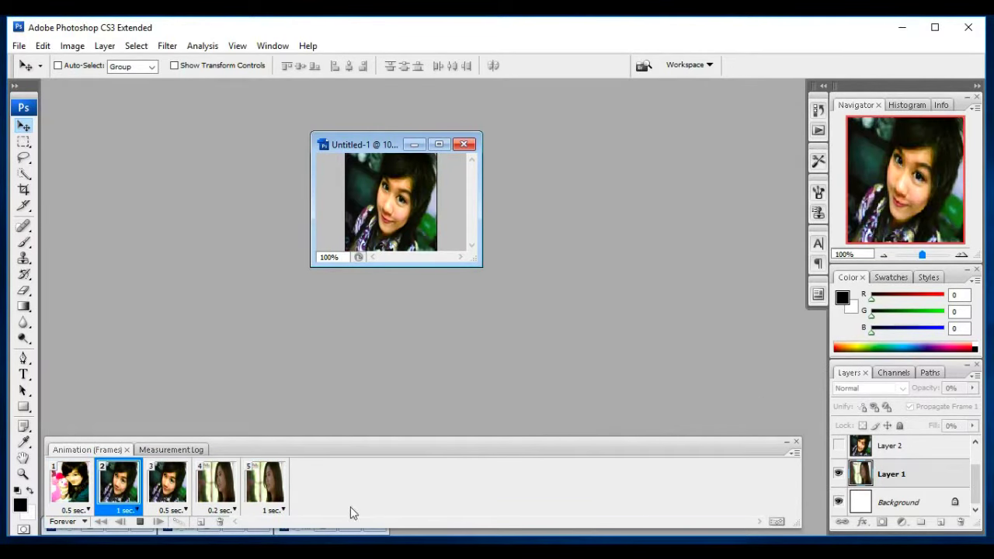
Stop playback and toggle Layers 3, 2 and 1 off to inspect each layer
{"action": "left_click", "coordinate": [140, 523]}
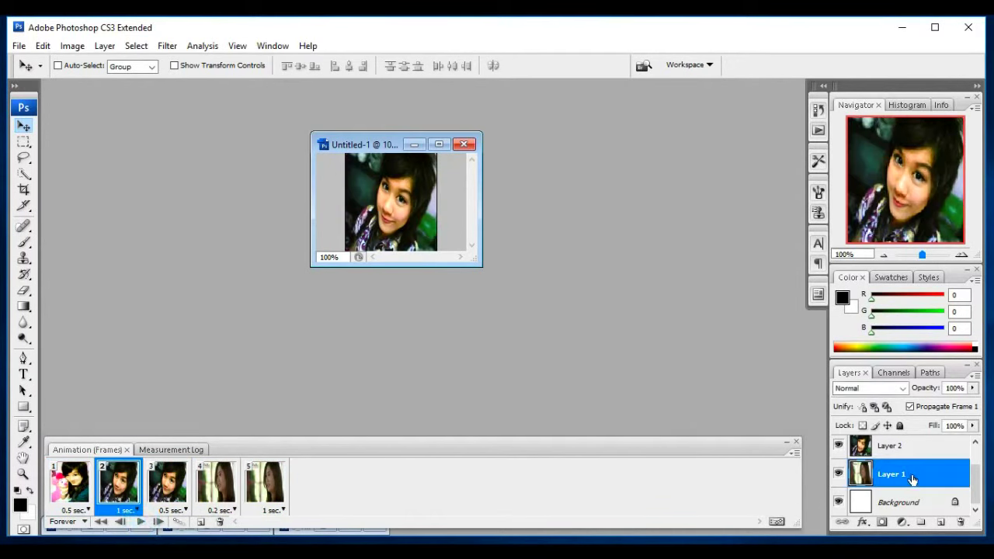
{"action": "scroll", "coordinate": [910, 462], "scroll_direction": "up", "scroll_amount": 1}
{"action": "scroll", "coordinate": [909, 462], "scroll_direction": "up", "scroll_amount": 1}
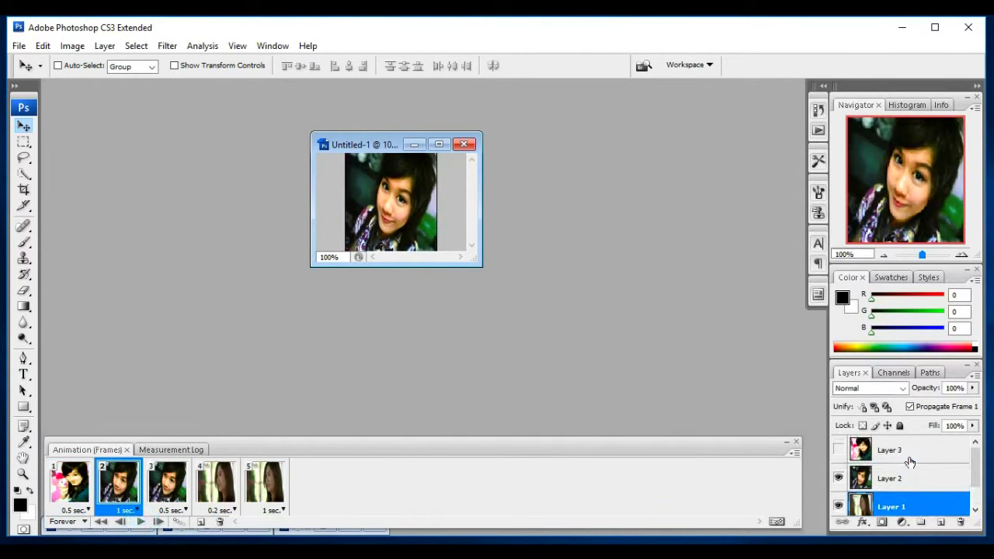
{"action": "left_click", "coordinate": [839, 450]}
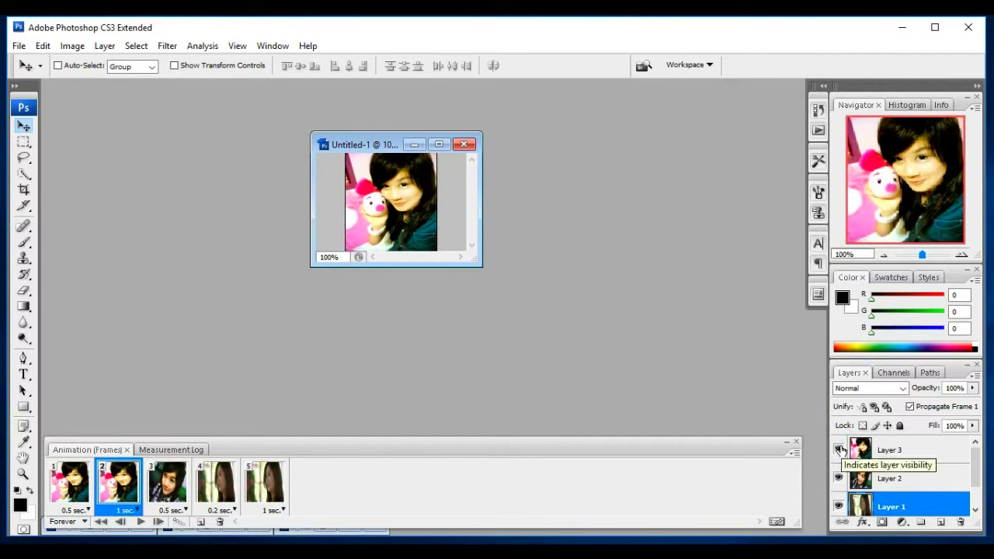
{"action": "left_click", "coordinate": [838, 449]}
{"action": "left_click", "coordinate": [839, 479]}
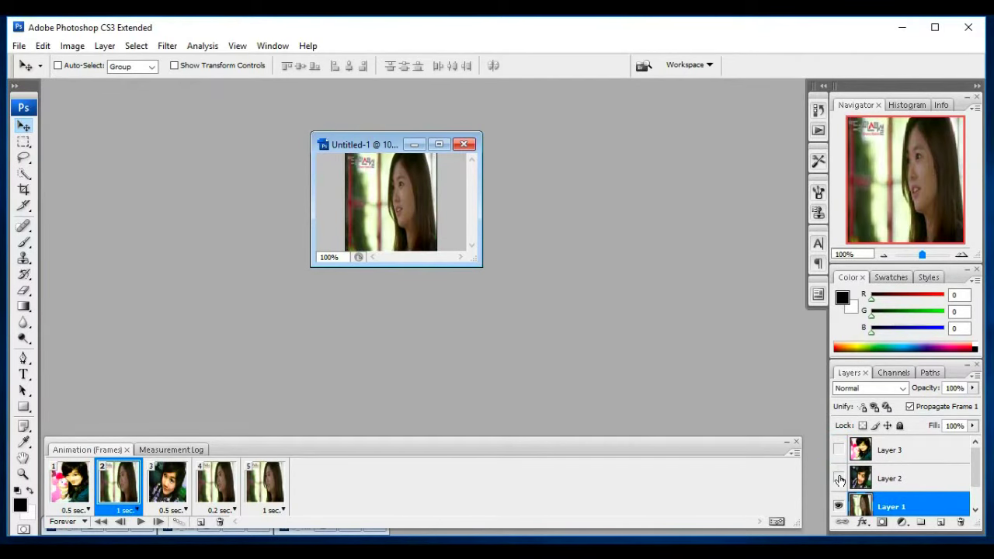
{"action": "left_click", "coordinate": [838, 507]}
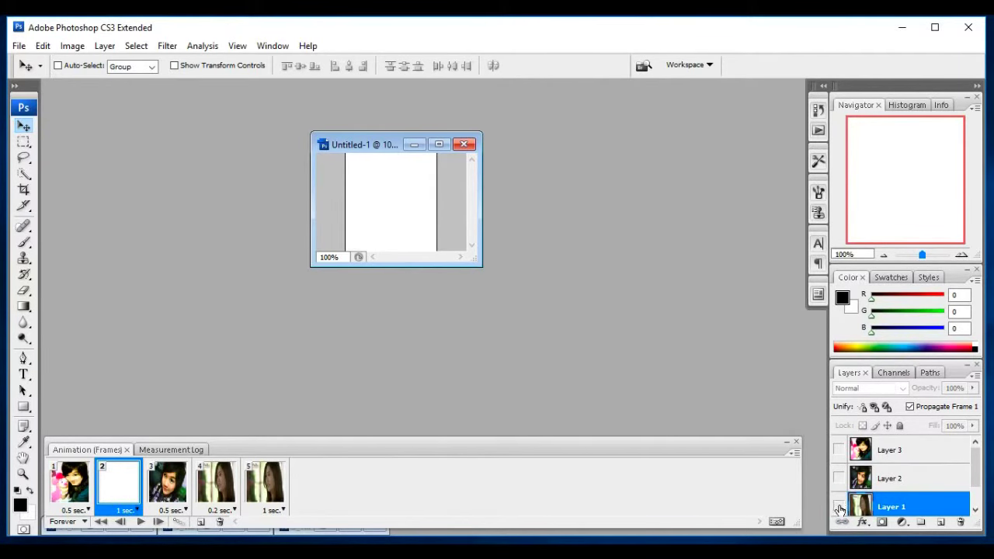
Turn Layers 1, 2 and 3 back on so frame 5 shows the pink toy photo
{"action": "left_click", "coordinate": [839, 507]}
{"action": "left_click", "coordinate": [838, 478]}
{"action": "left_click", "coordinate": [838, 449]}
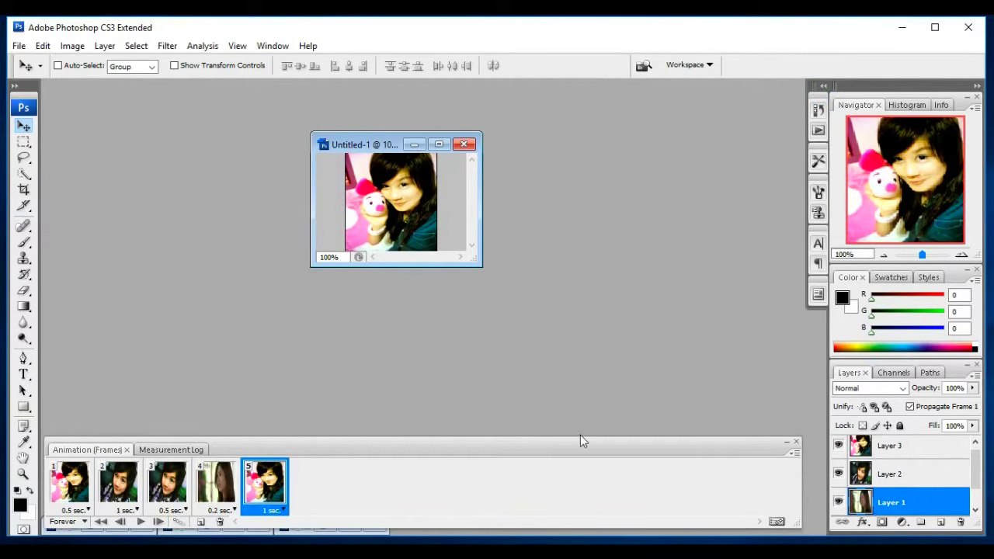
Save Untitled-1 as a JPEG with Quality 12 (Maximum)
{"action": "left_click", "coordinate": [18, 46]}
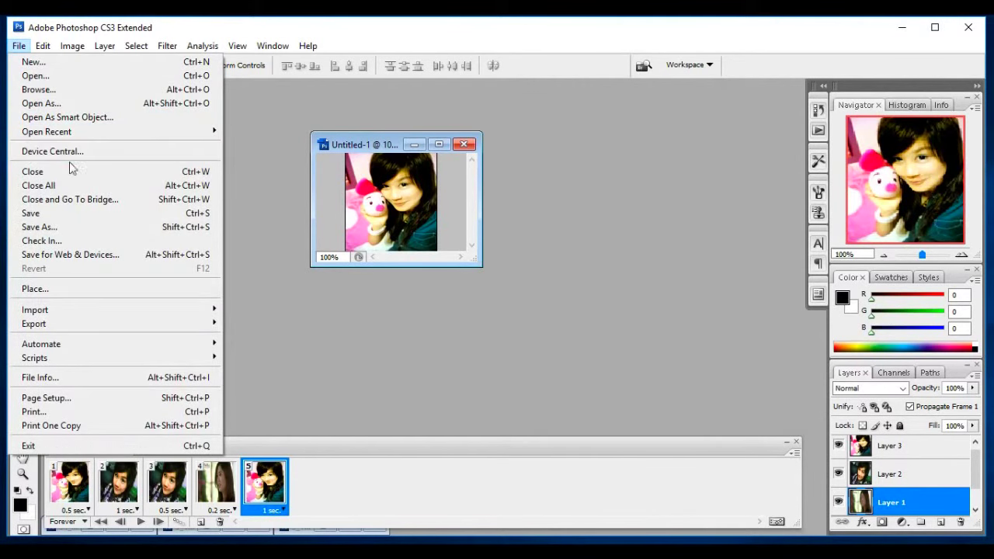
{"action": "left_click", "coordinate": [90, 261]}
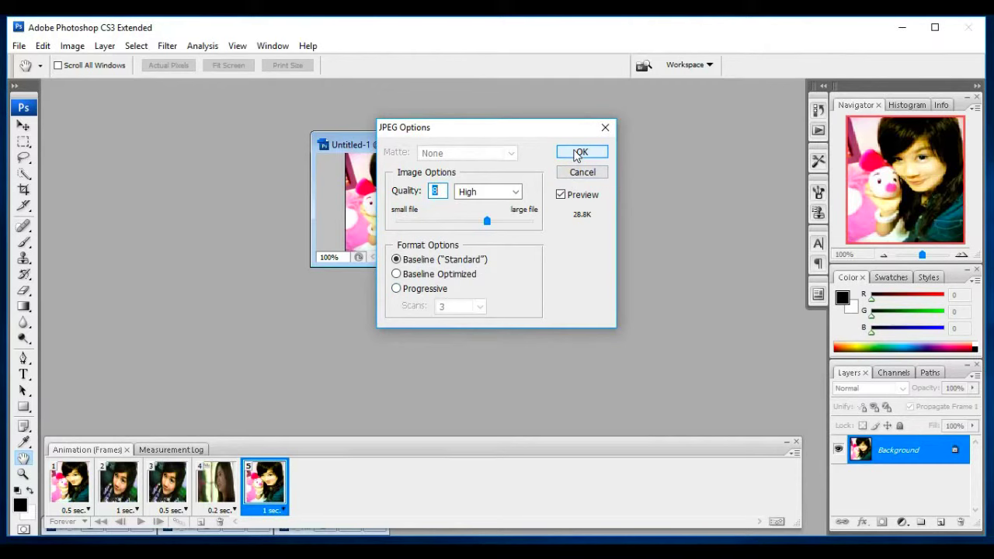
{"action": "type", "text": "12"}
{"action": "left_click", "coordinate": [577, 153]}
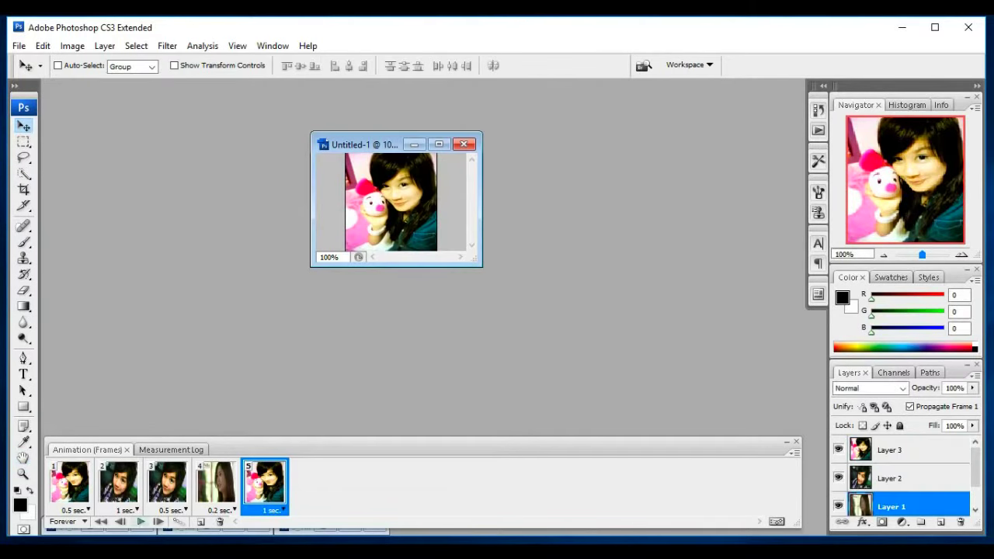
{"action": "left_click", "coordinate": [84, 551]}
{"action": "left_click", "coordinate": [85, 525]}
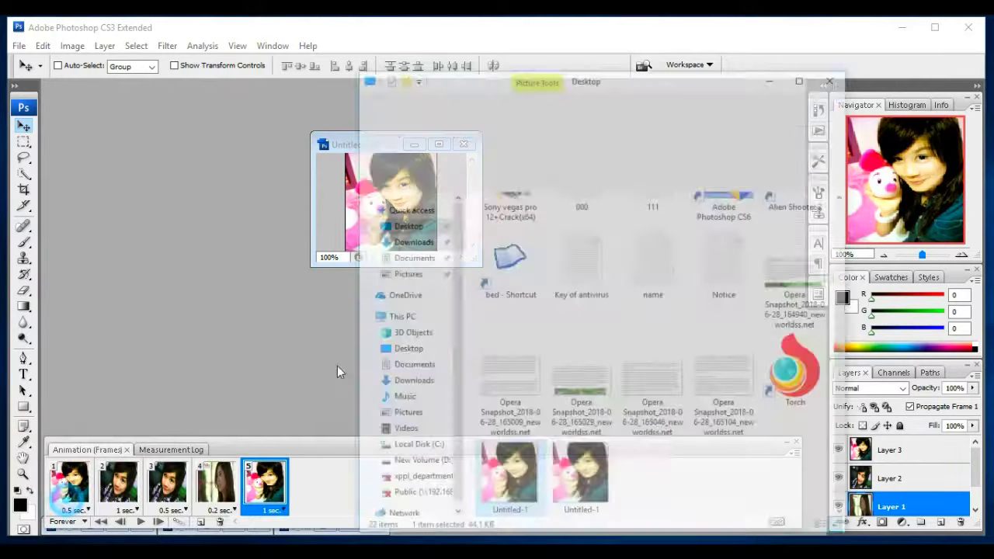
{"action": "left_click", "coordinate": [630, 457]}
{"action": "double_click", "coordinate": [631, 457]}
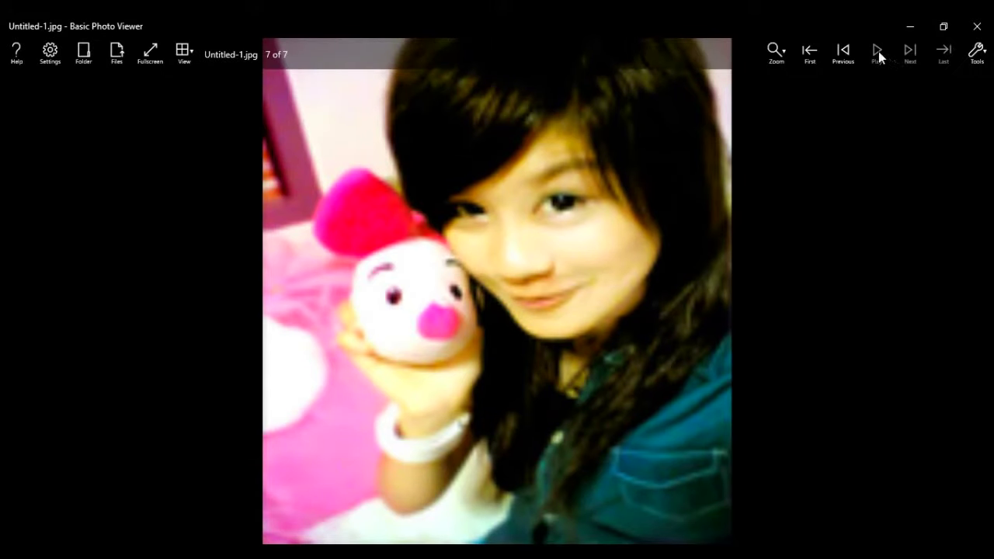
{"action": "left_click", "coordinate": [977, 26]}
{"action": "left_click", "coordinate": [563, 442]}
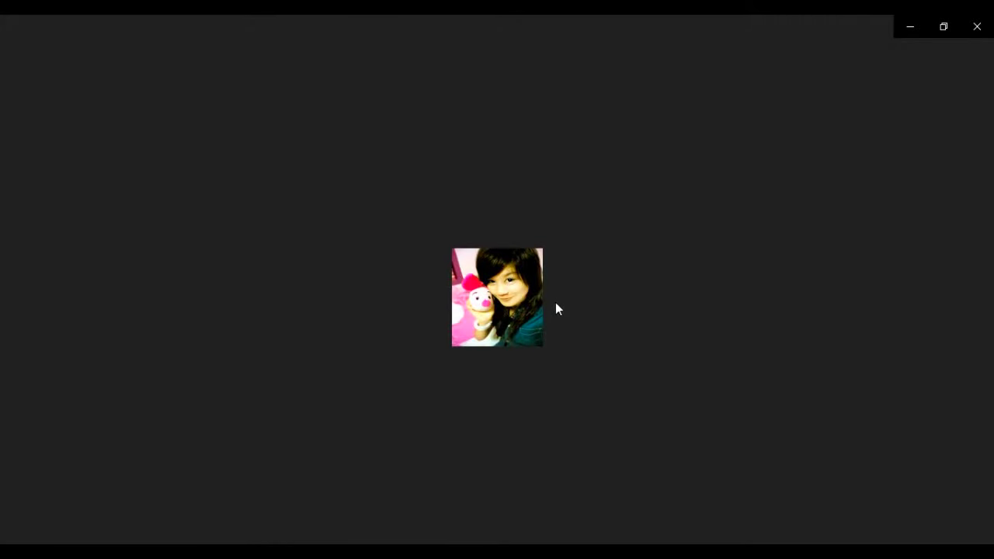
{"action": "left_click", "coordinate": [973, 29]}
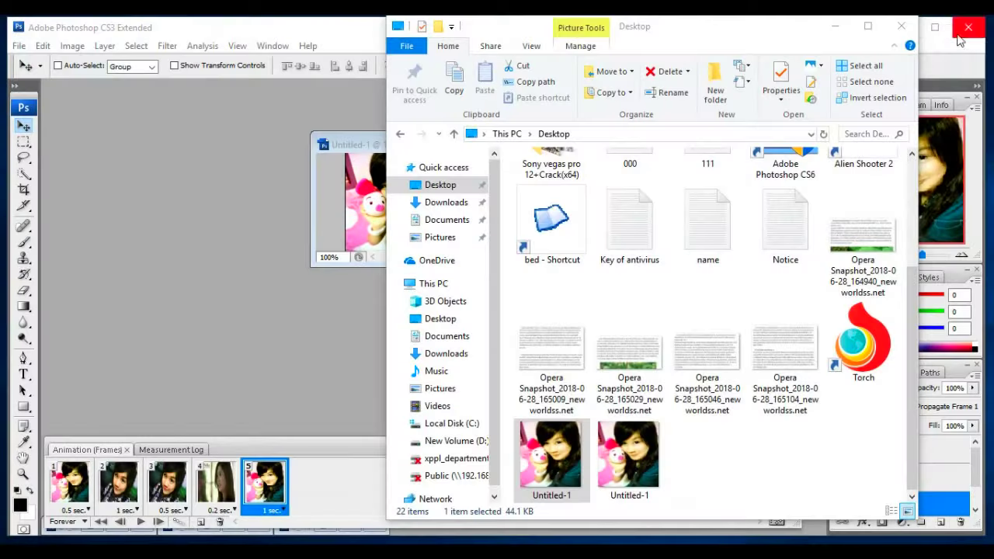
{"action": "left_click", "coordinate": [900, 28]}
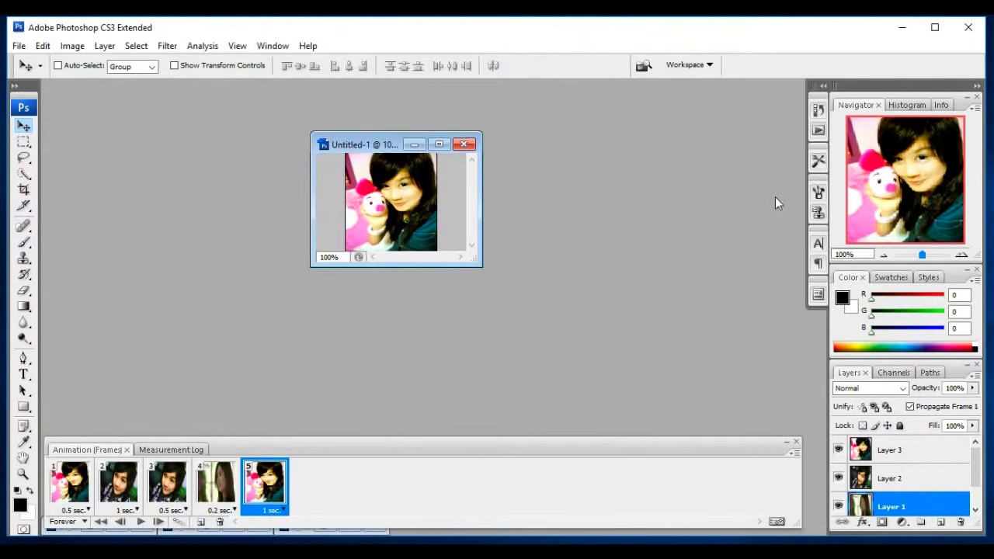
Play the animation, then preview it looping in Save for Web & Devices
{"action": "left_click", "coordinate": [140, 522]}
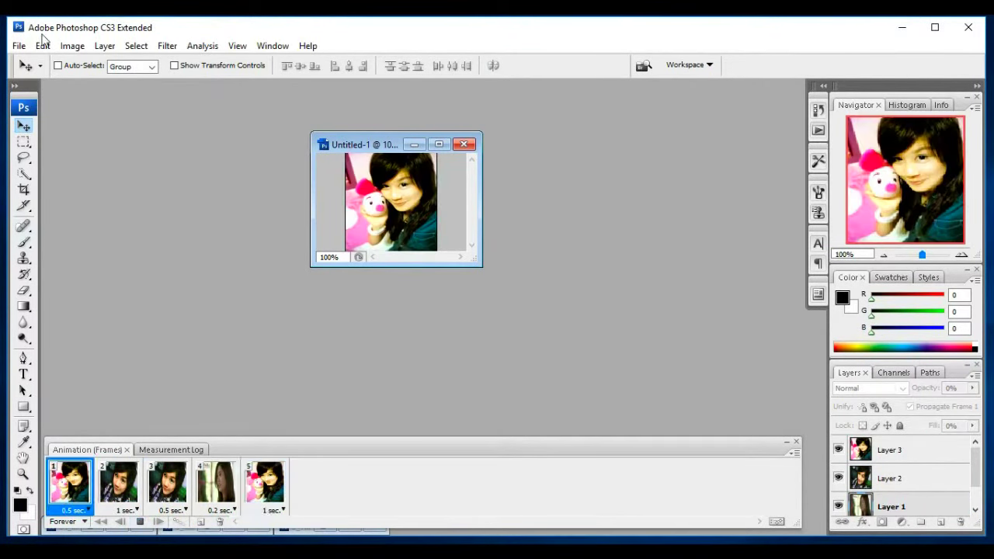
{"action": "left_click", "coordinate": [20, 47]}
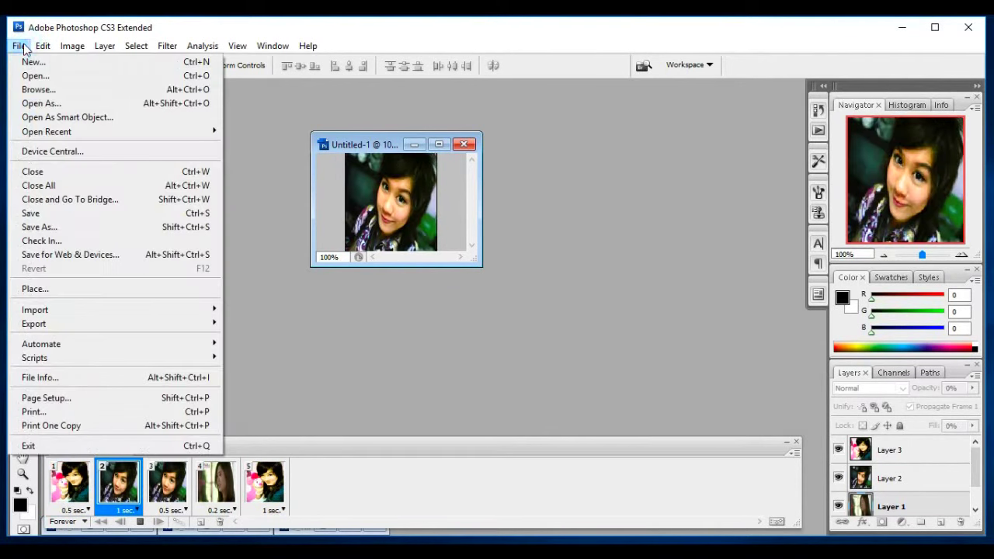
{"action": "left_click", "coordinate": [49, 254]}
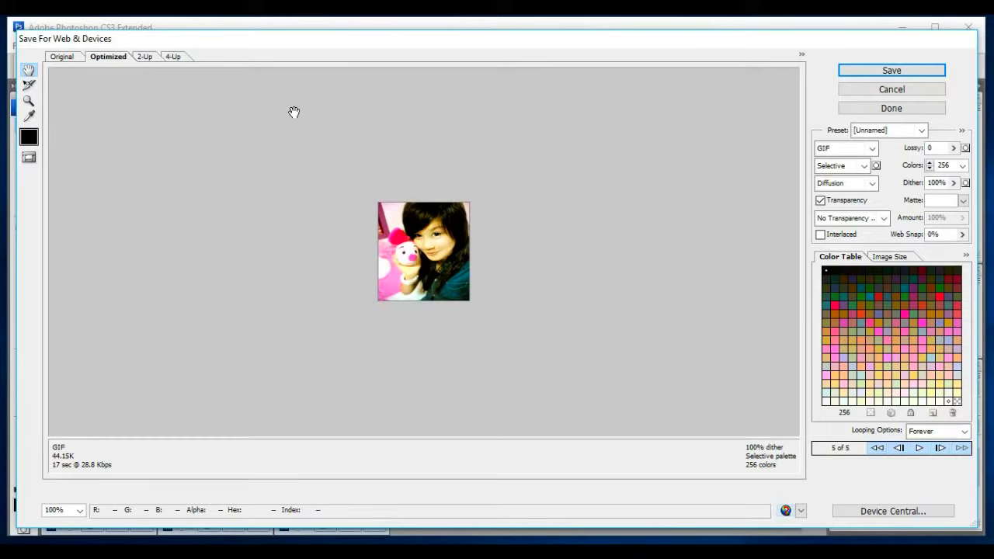
{"action": "left_click", "coordinate": [917, 448]}
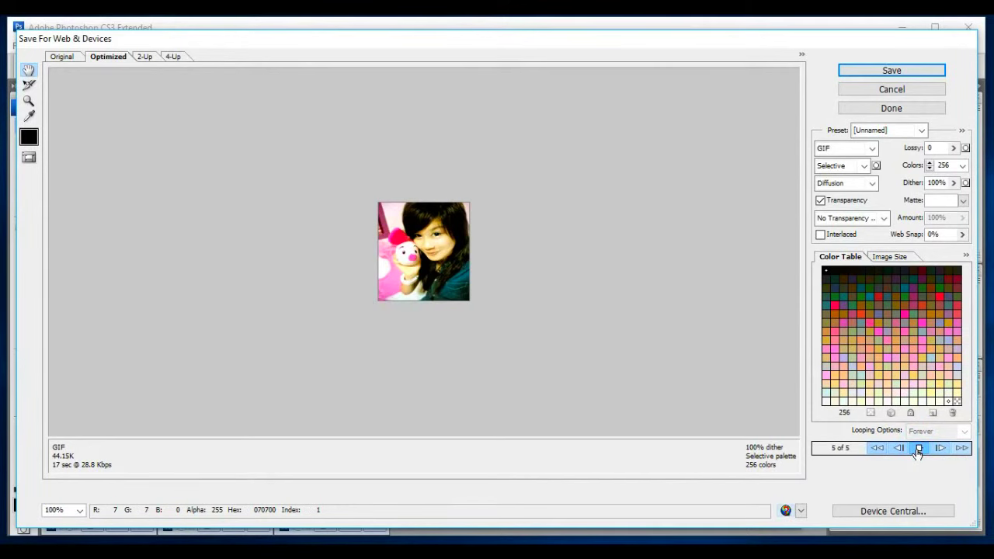
Save the GIF to the Desktop as Untitled-1.gif, replacing the existing file
{"action": "left_click", "coordinate": [891, 71]}
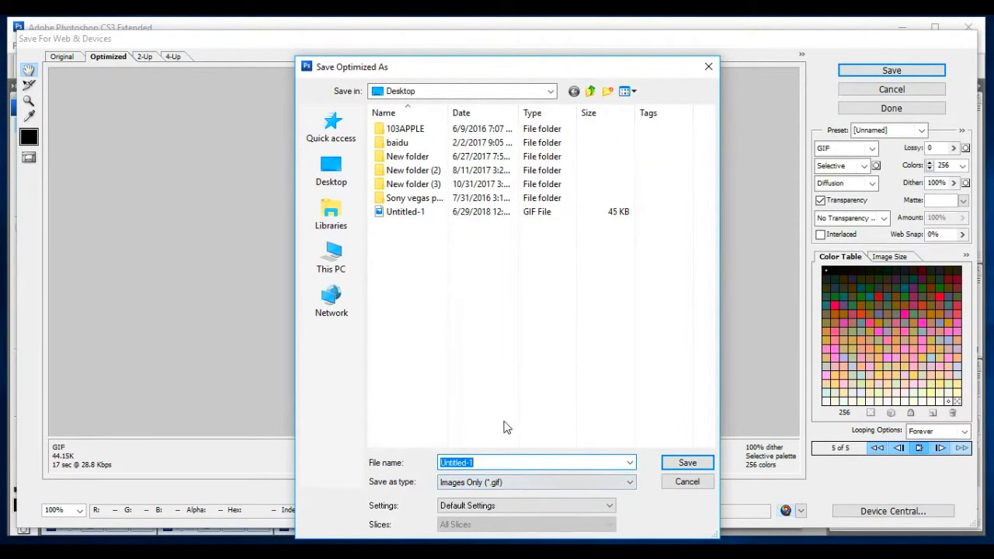
{"action": "left_click", "coordinate": [674, 465]}
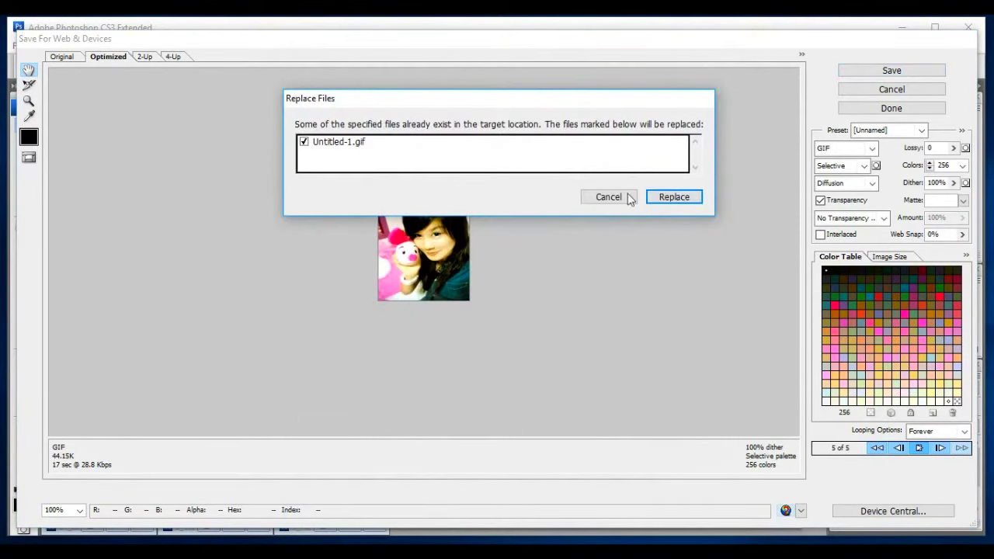
{"action": "left_click", "coordinate": [661, 200]}
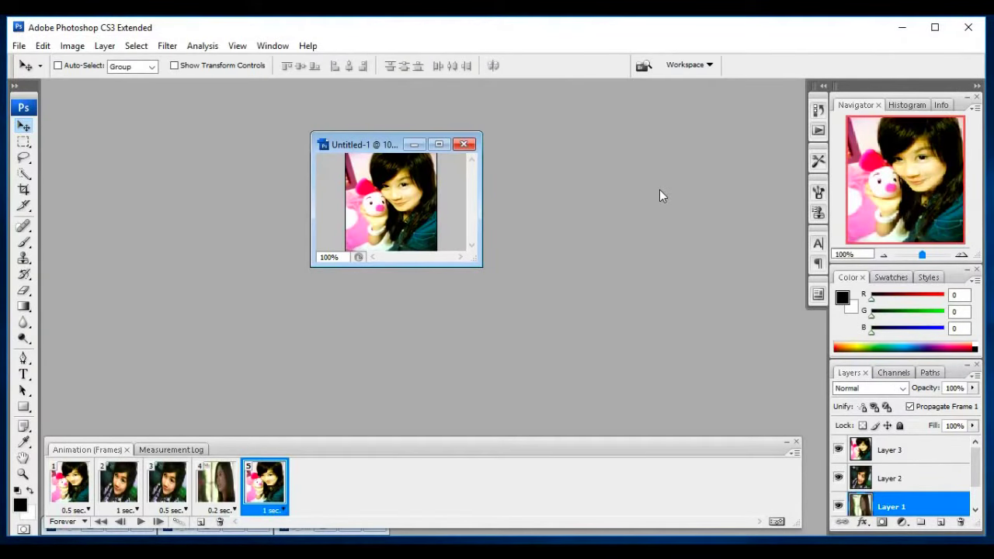
In File Explorer, view Untitled-1.jpg, close it, then open Untitled-1.gif in Photos
{"action": "key", "text": "alt+Tab"}
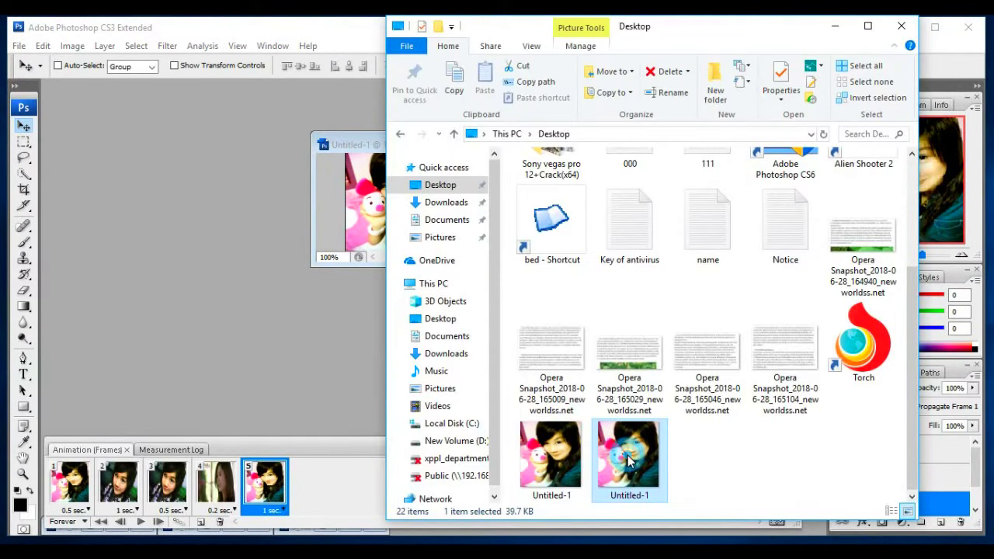
{"action": "double_click", "coordinate": [629, 460]}
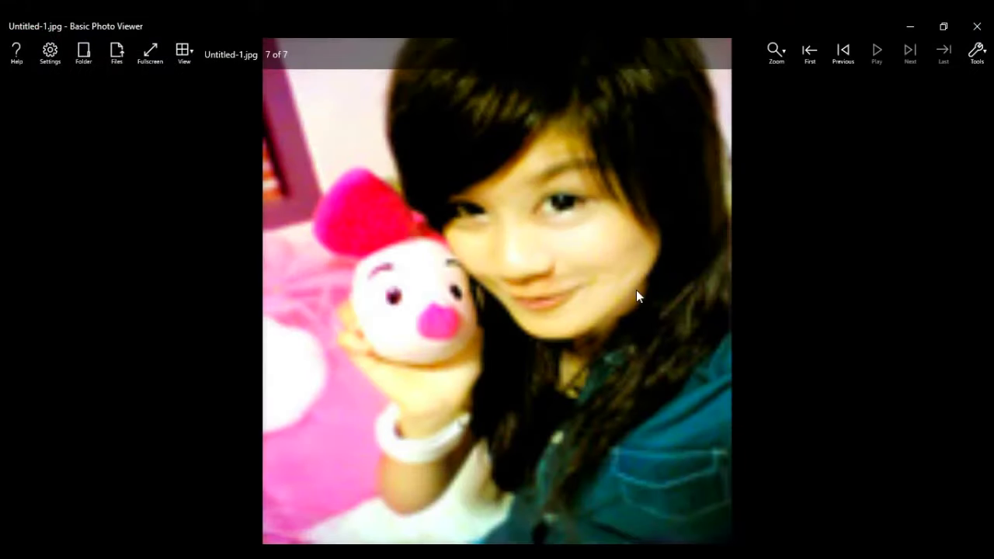
{"action": "left_click", "coordinate": [986, 31]}
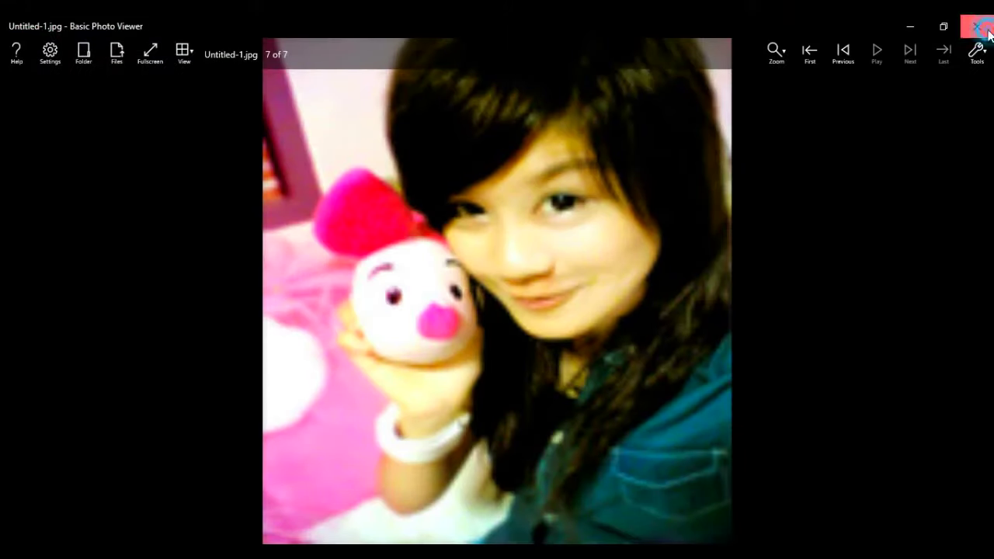
{"action": "left_click", "coordinate": [541, 464]}
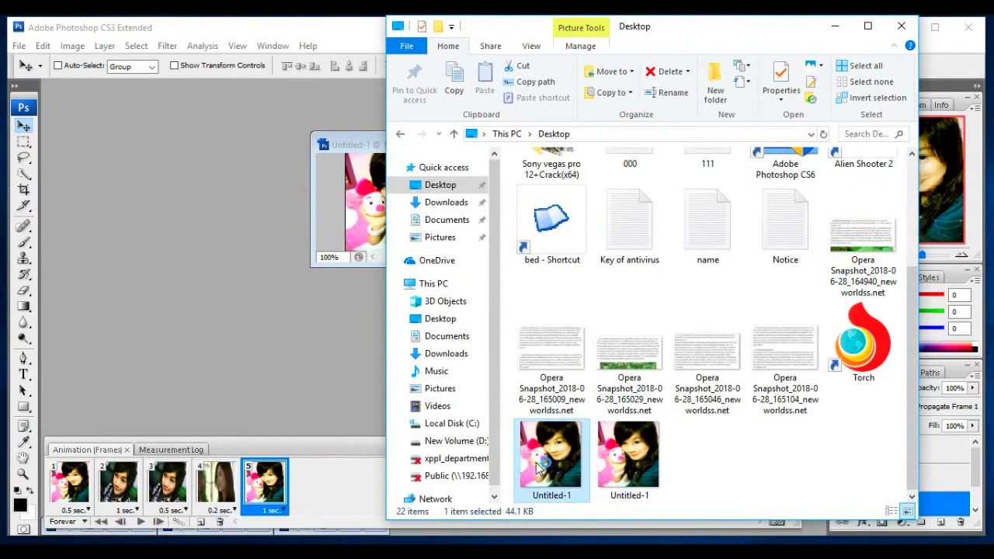
{"action": "double_click", "coordinate": [538, 466]}
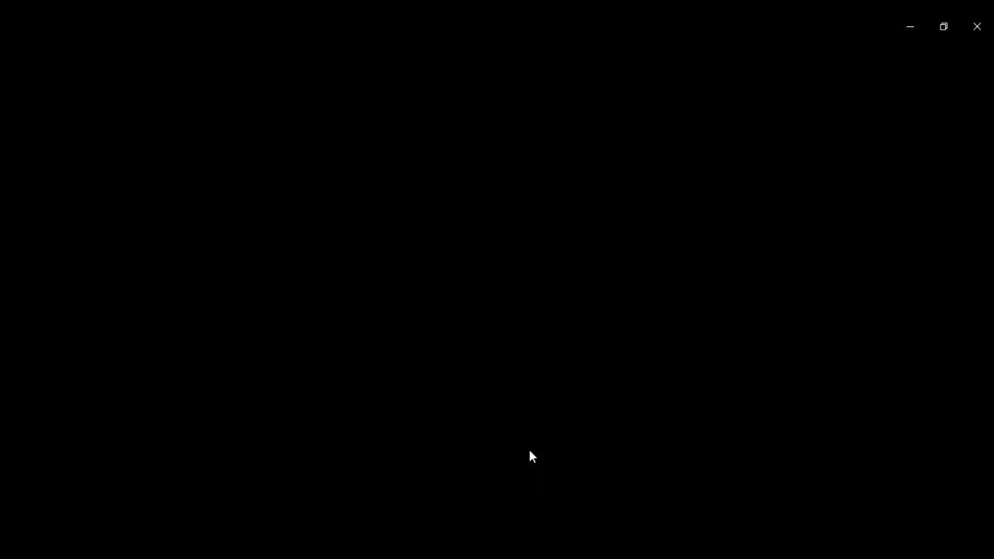